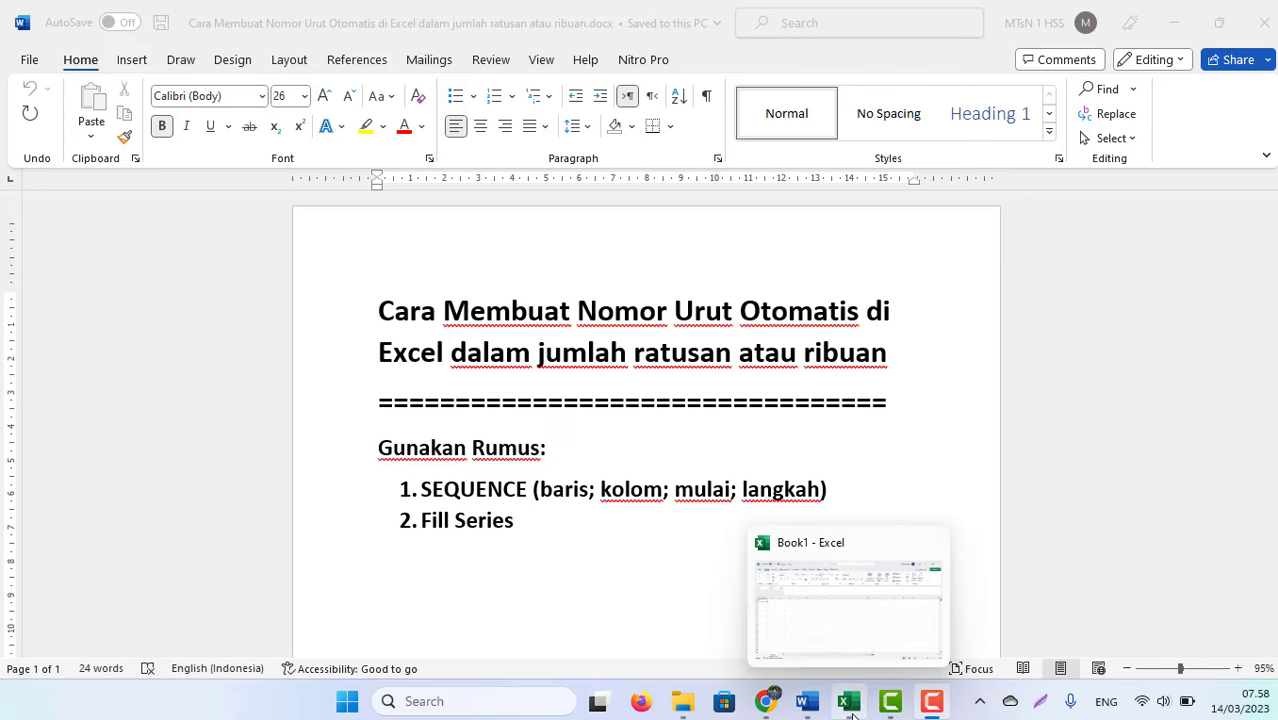
Step: Bring the blank Excel sheet forward, zoom in, and move to cell E1
left_click(800, 643)
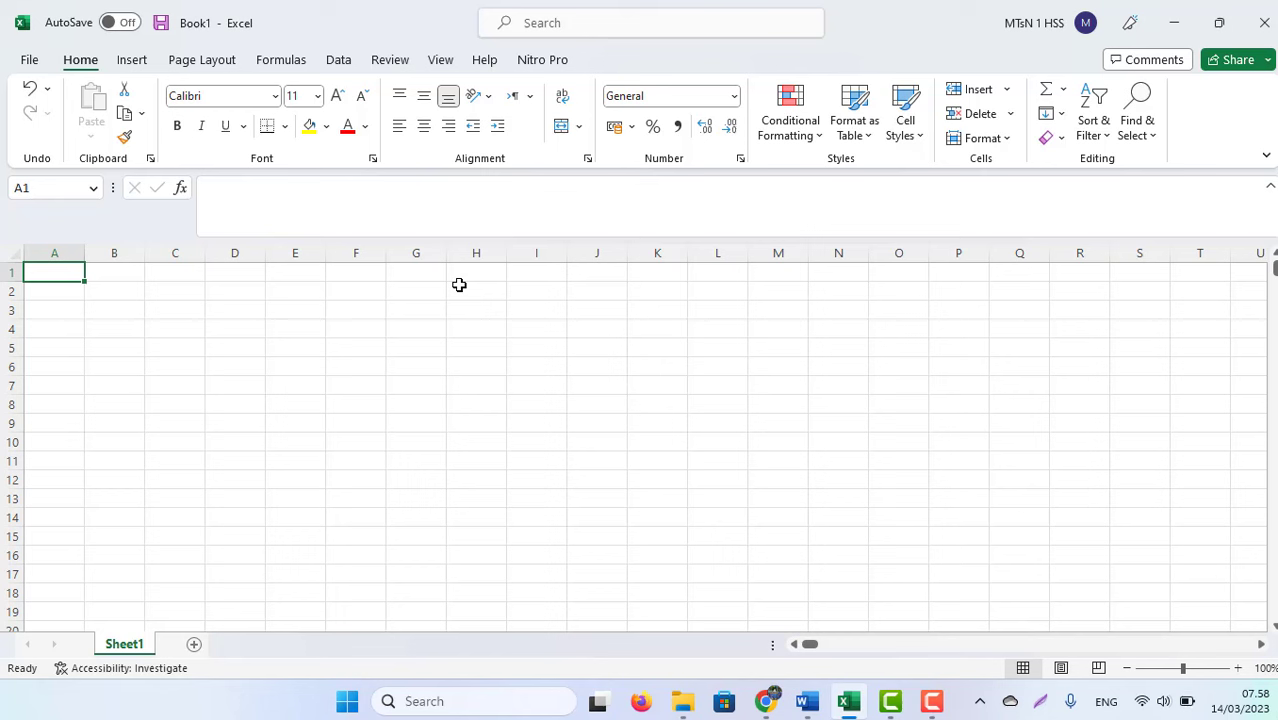
left_click(320, 419)
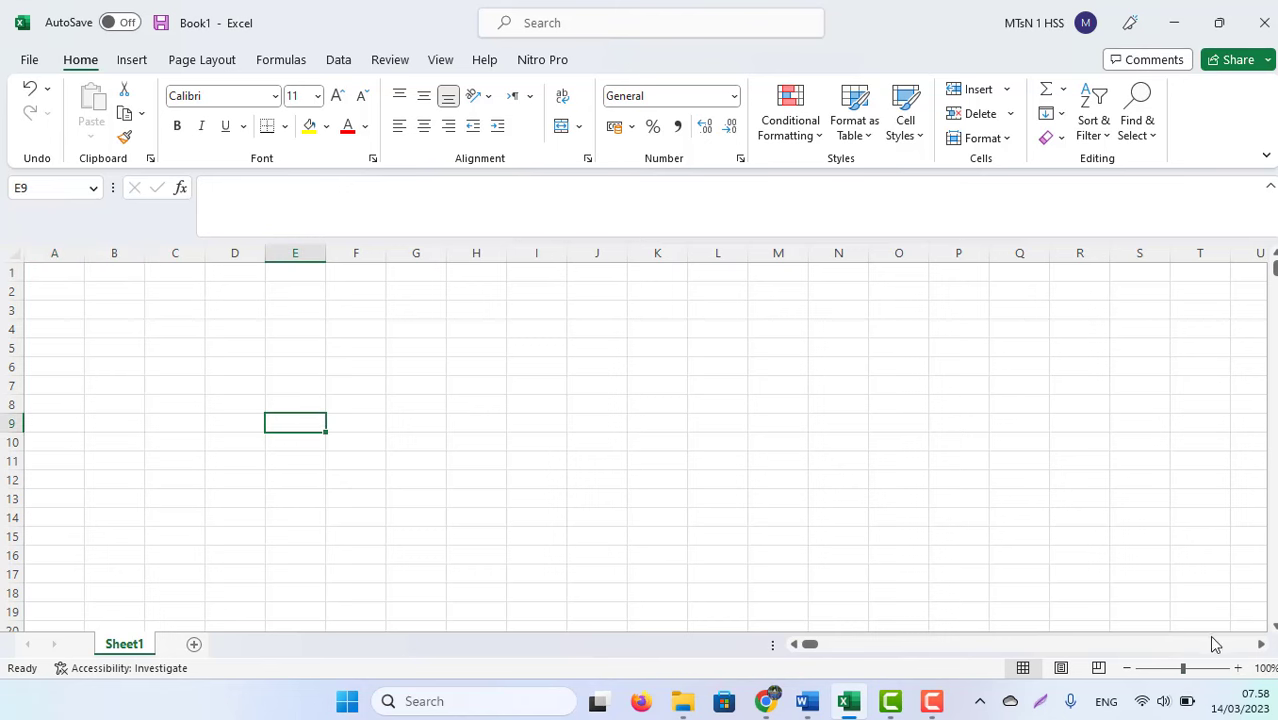
left_click(1194, 668)
left_click(170, 310)
key("Up")
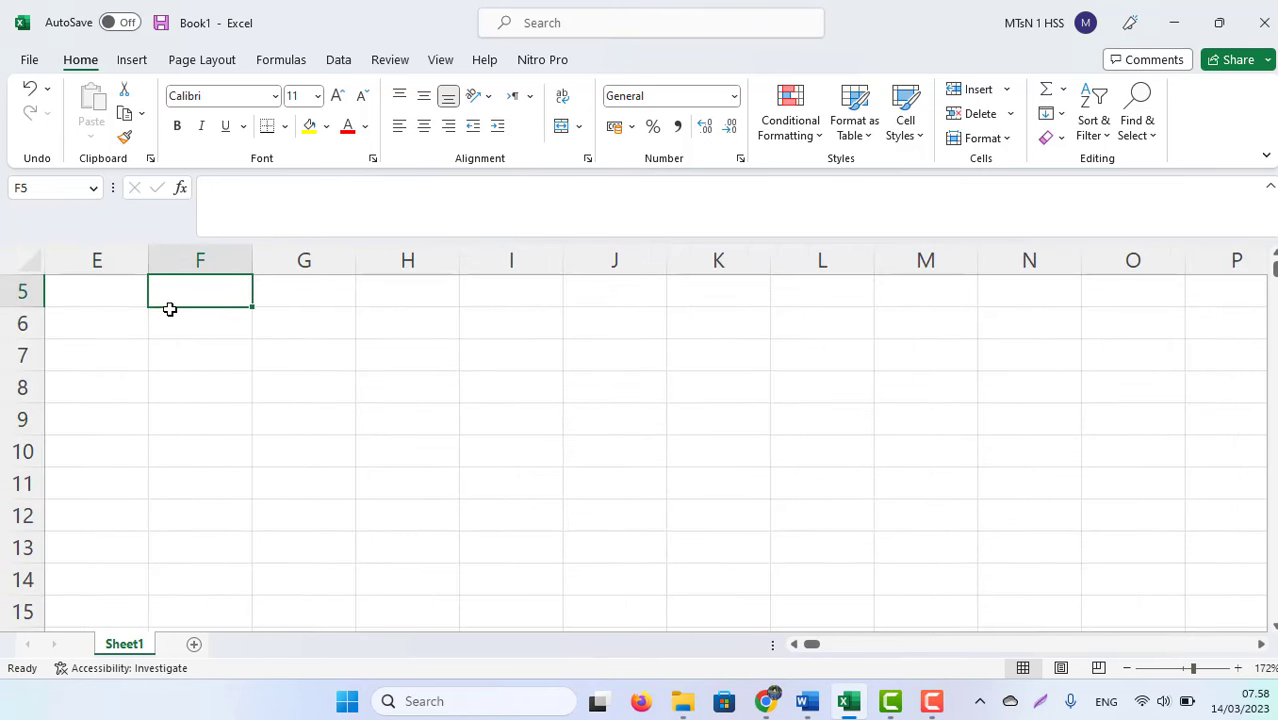
key("Up")
key("Up")
key("Up")
key("Up")
key("Left")
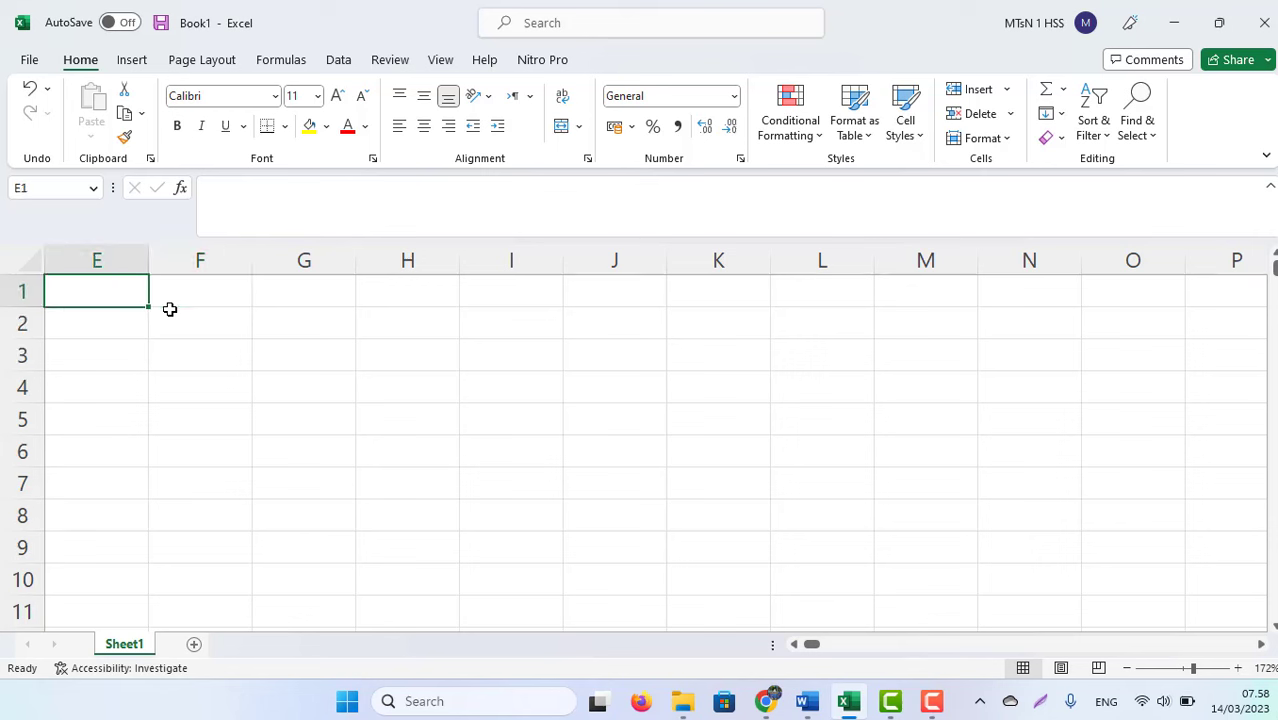
Step: Enter '1 as text in E1 and fill it down column E to row 2
type("'1")
key("Return")
left_click(119, 290)
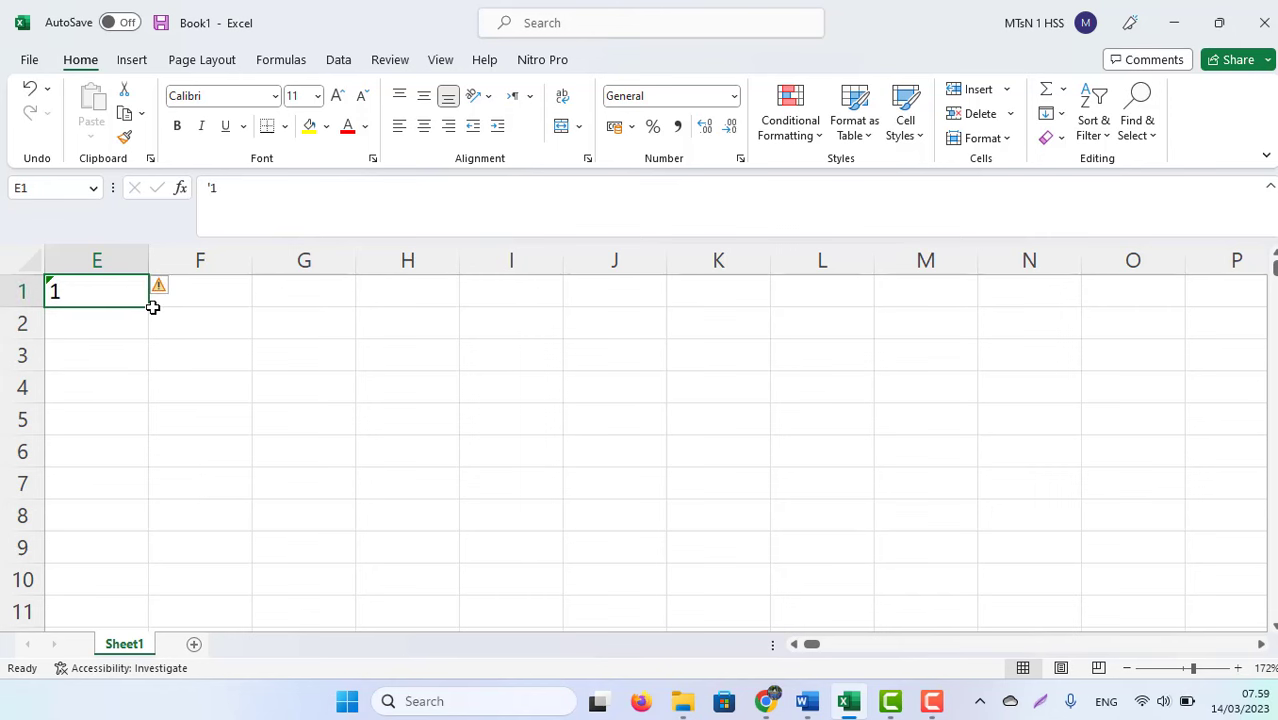
left_click_drag(152, 307, 157, 549)
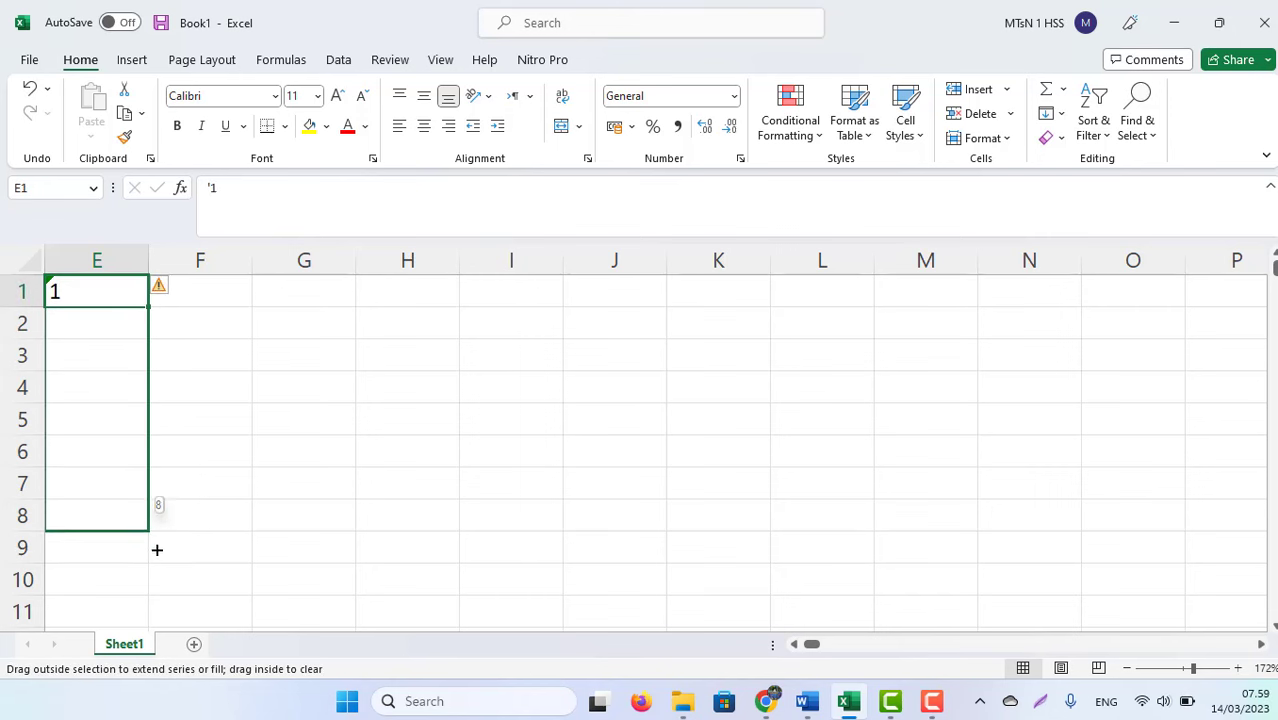
mouse_move(157, 549)
left_mouse_down()
mouse_move(149, 581)
mouse_move(140, 265)
left_mouse_up()
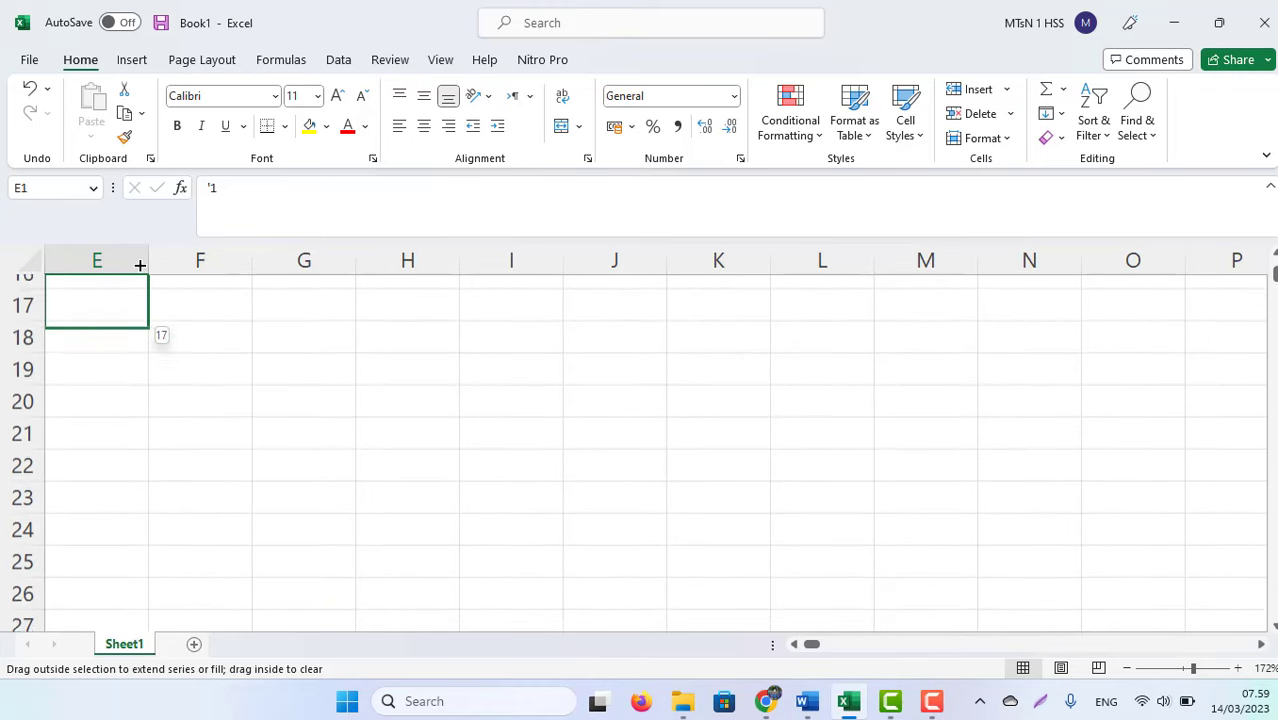
left_click_drag(140, 265, 148, 232)
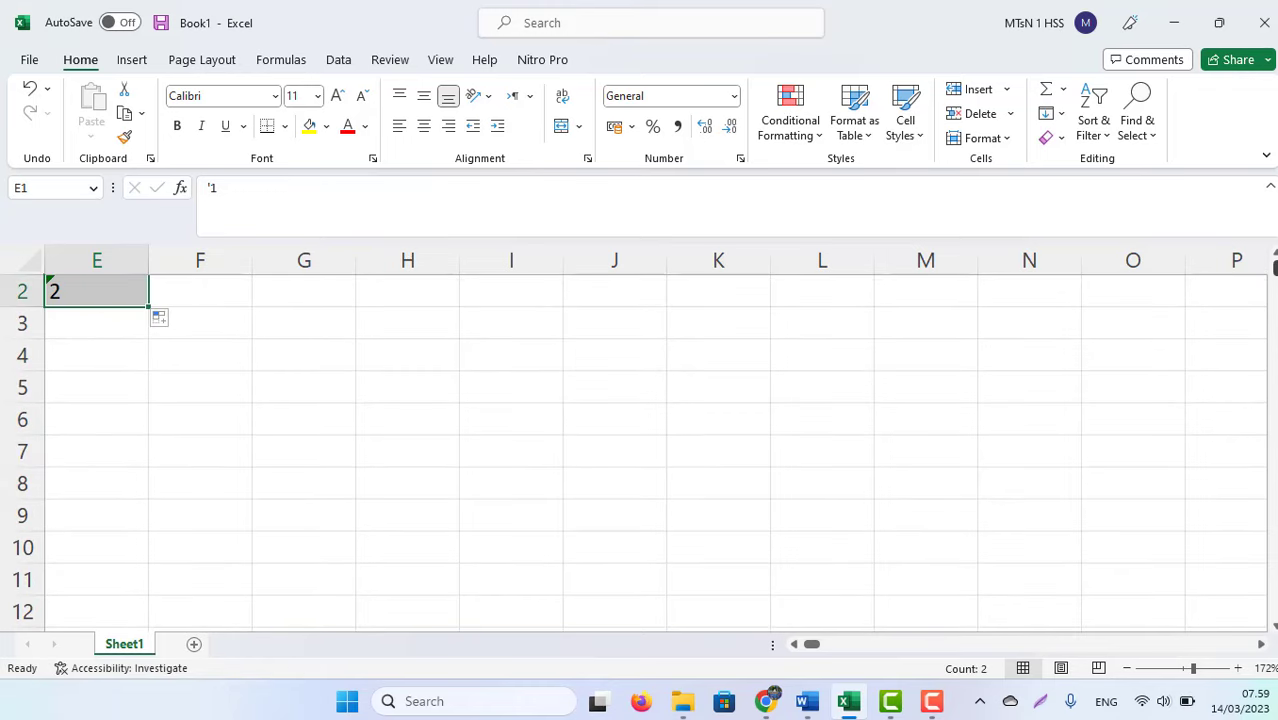
Step: Select E1:E3 and delete the trial numbers
left_click(28, 381)
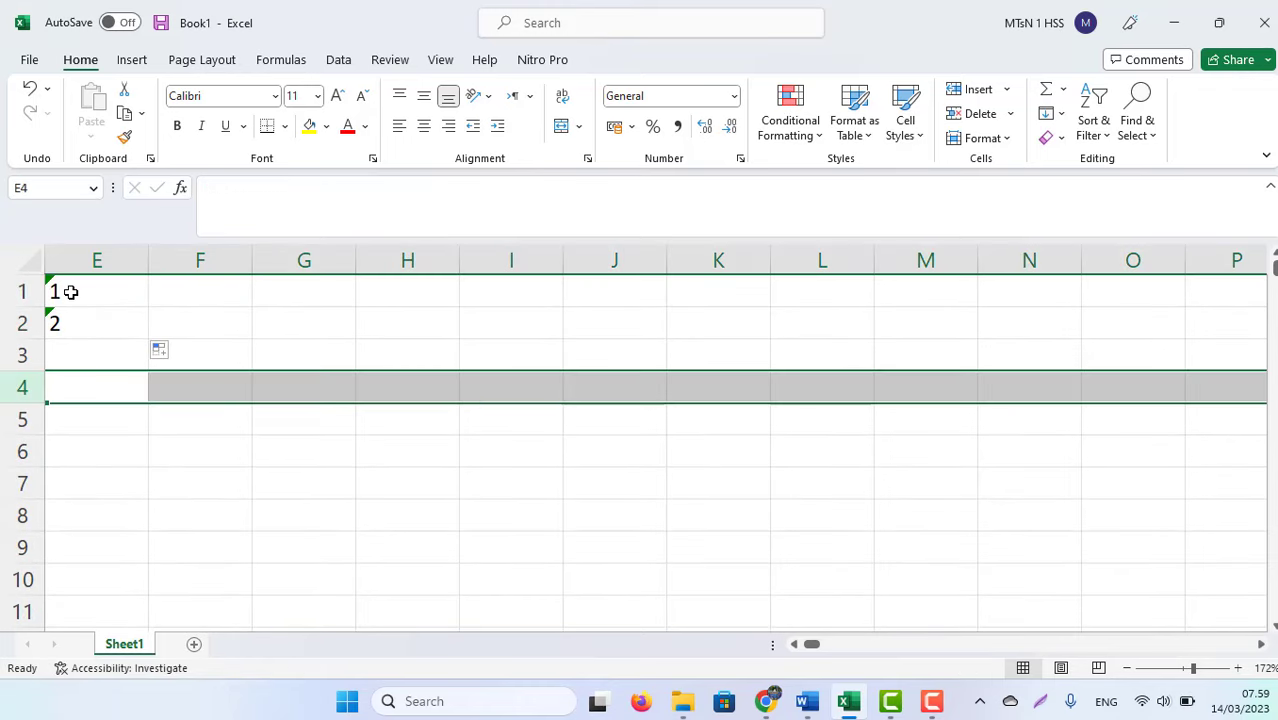
left_click_drag(71, 289, 66, 343)
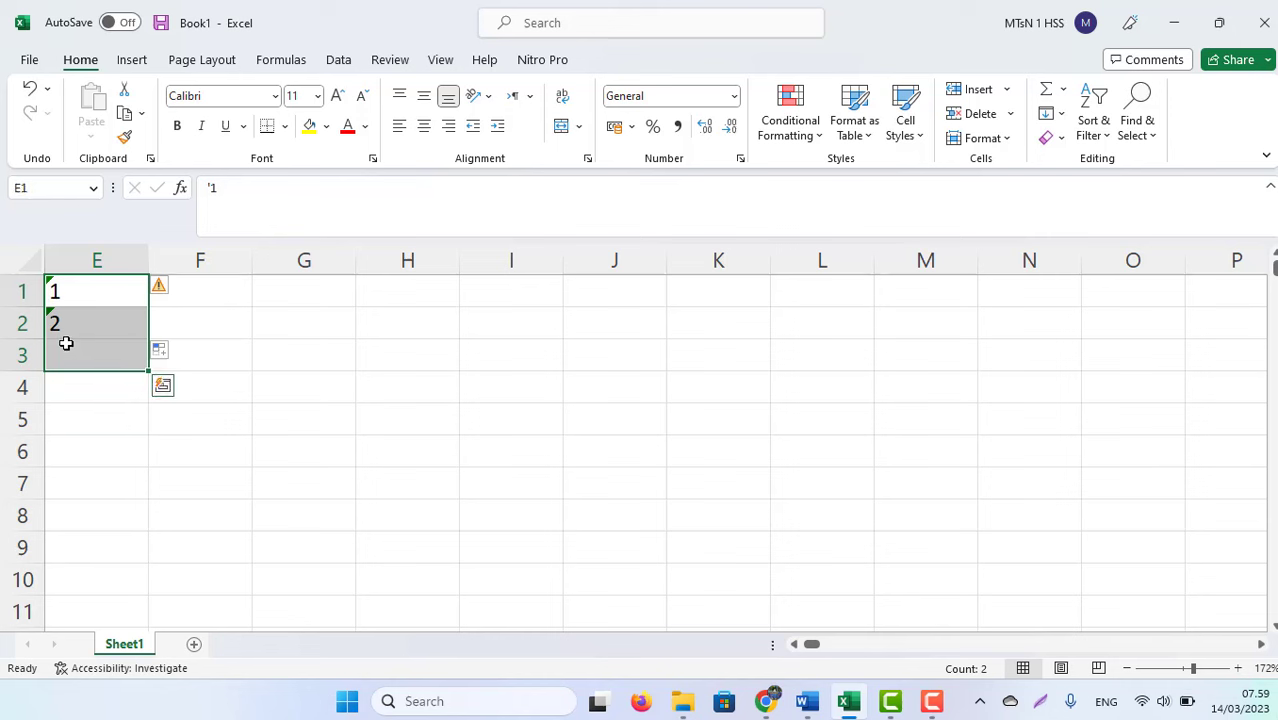
key("Delete")
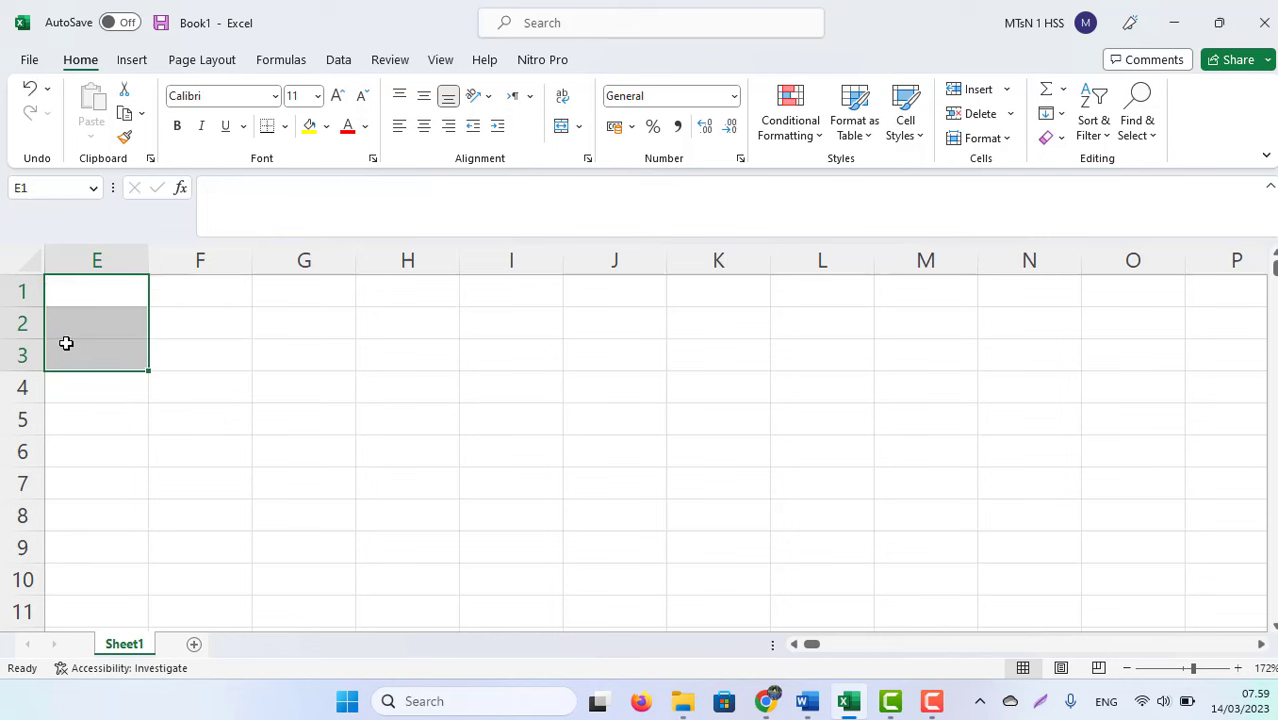
key("alt+Tab")
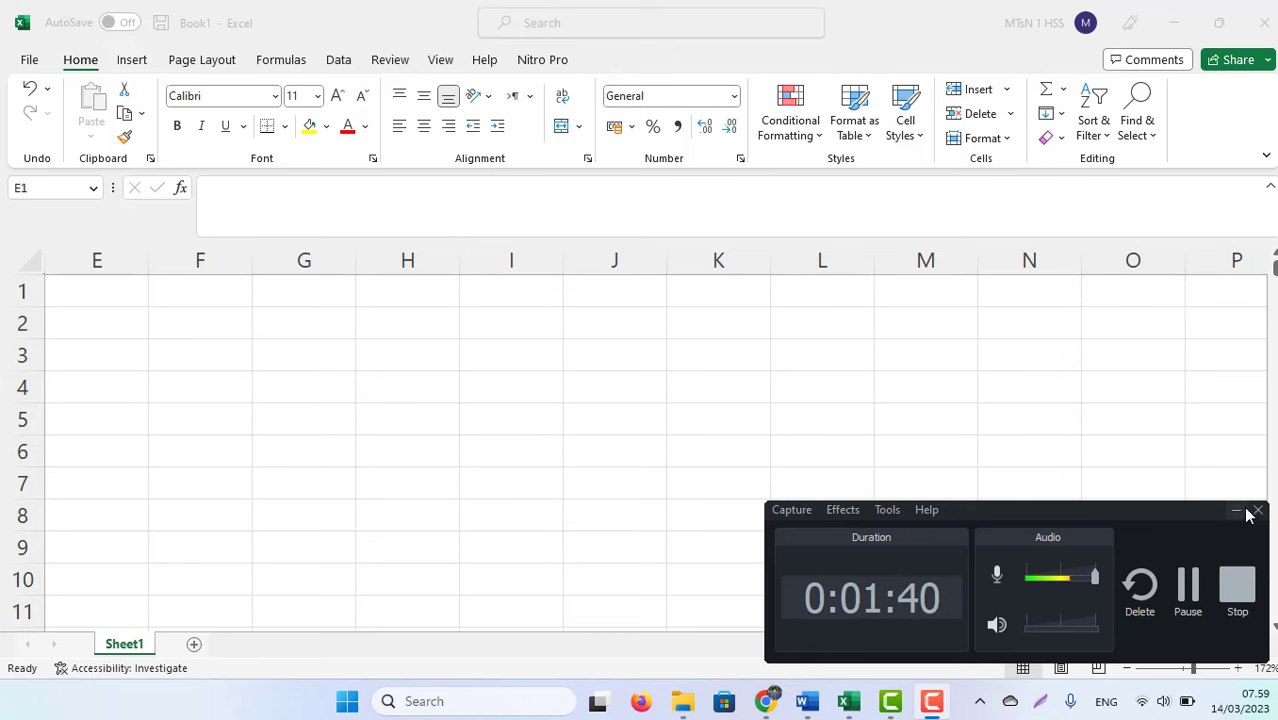
left_click(1247, 515)
left_click(806, 701)
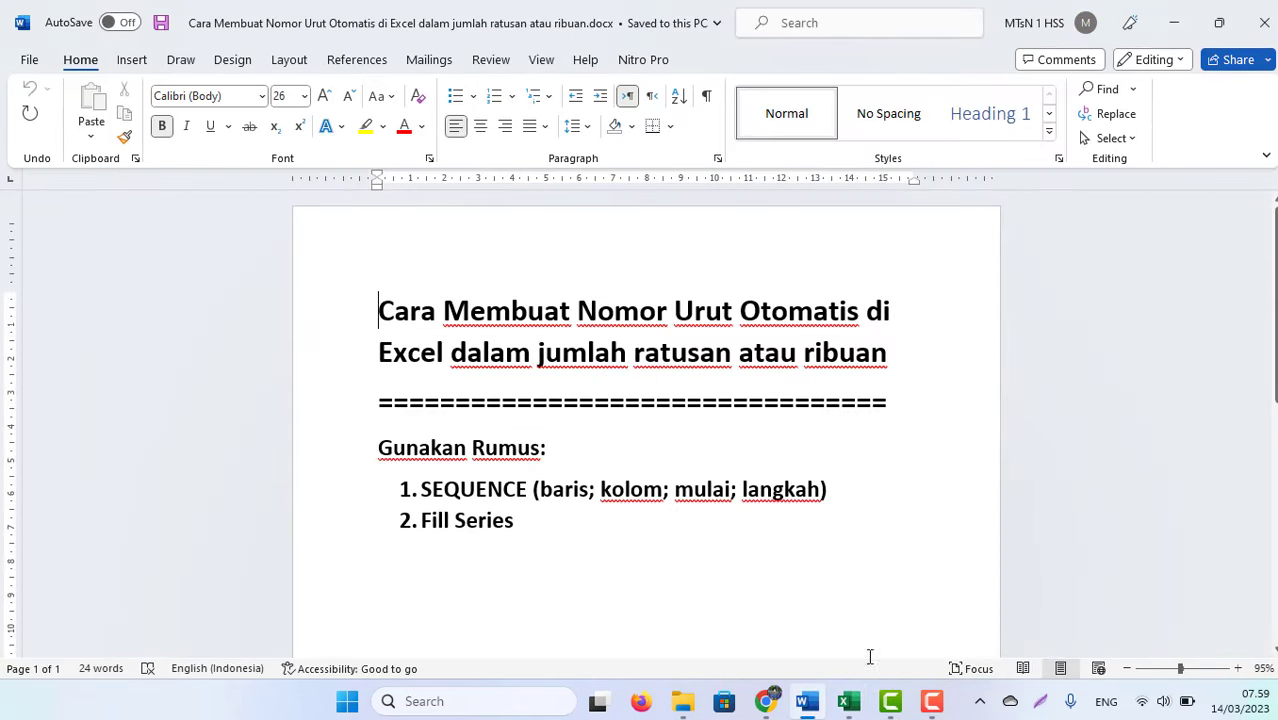
left_click(848, 701)
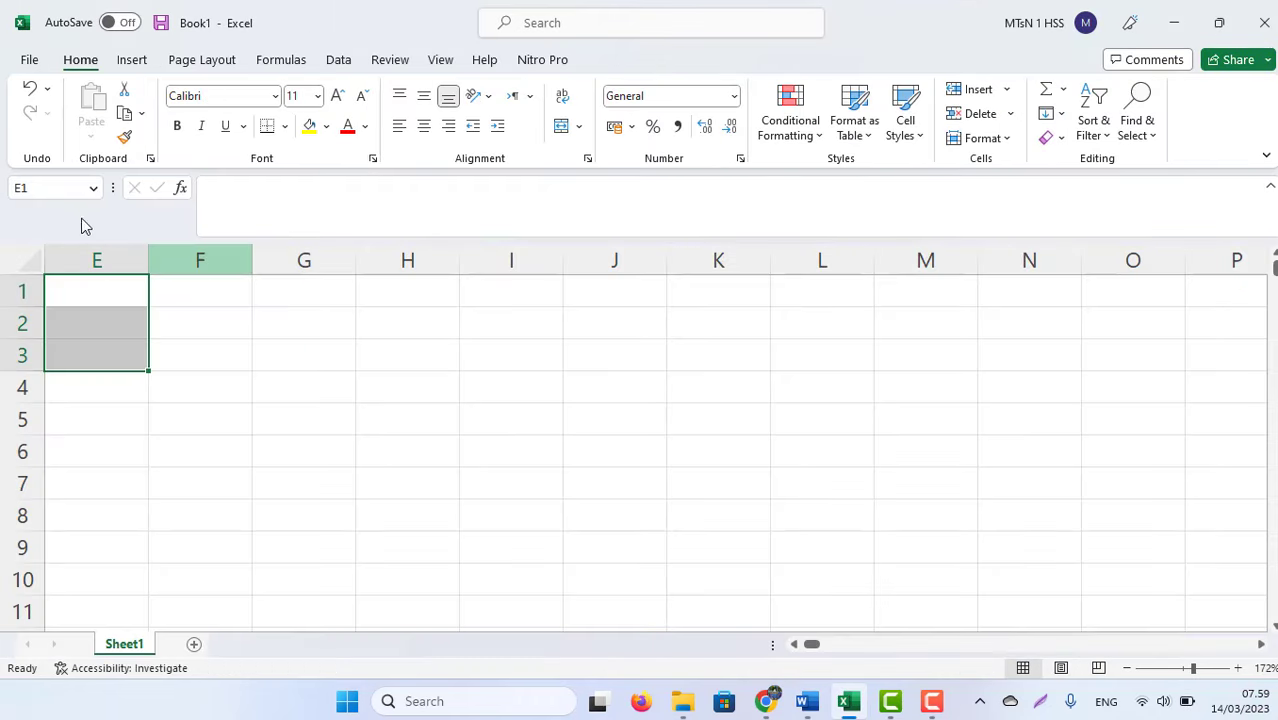
left_click(93, 303)
Step: Type =SEQUENCE(100) into cell A1 using the SEQUENCE autocomplete, dismissing its help
key("Left")
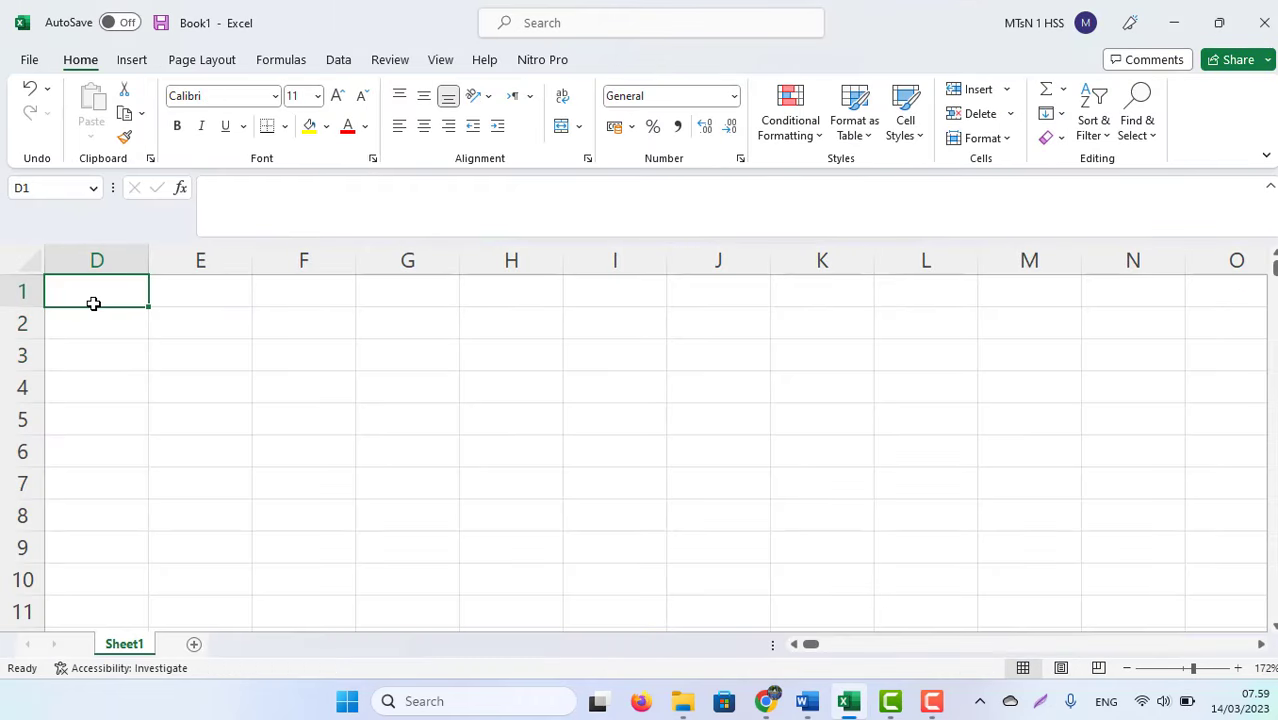
key("Left")
key("Left")
key("Left")
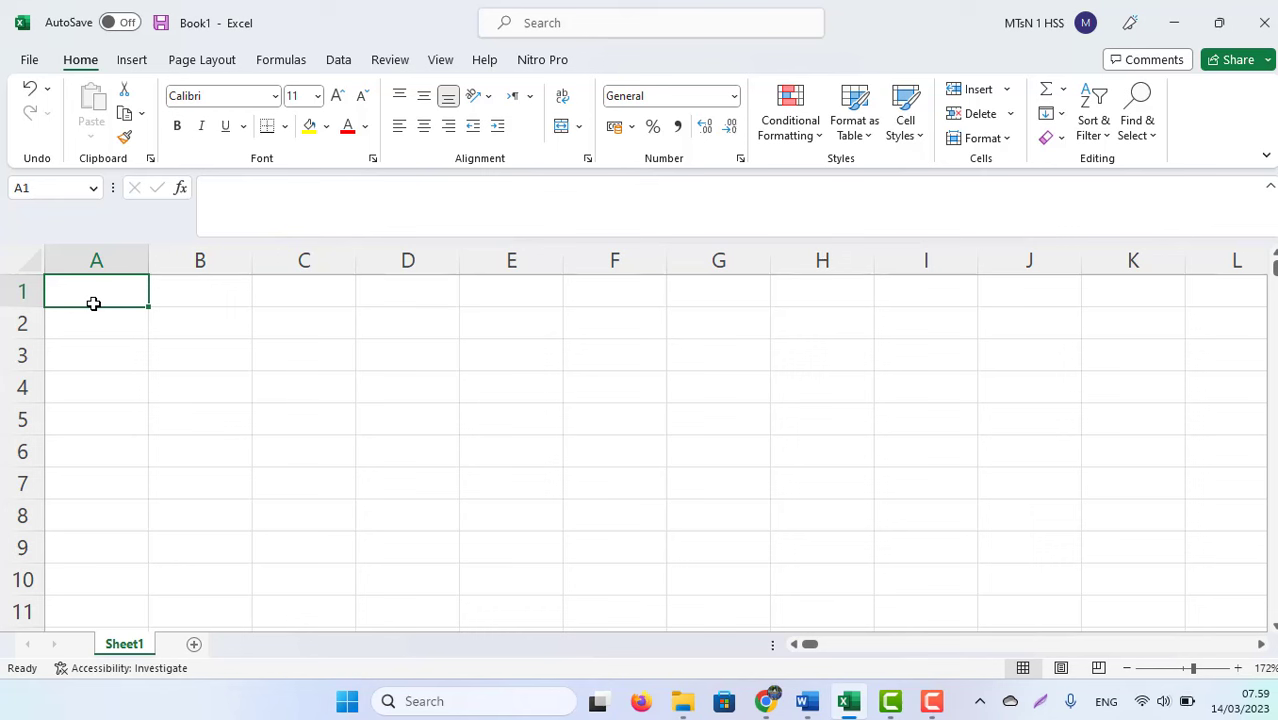
key("Right")
key("Left")
type("=")
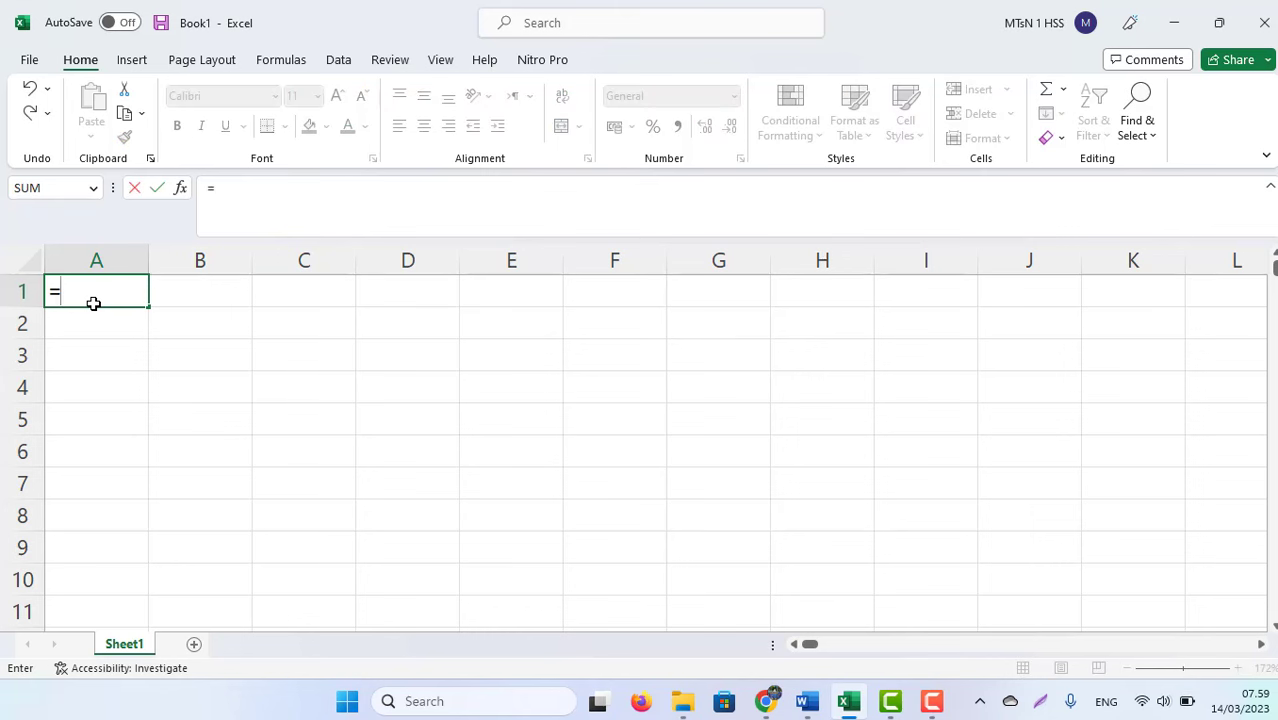
type("s")
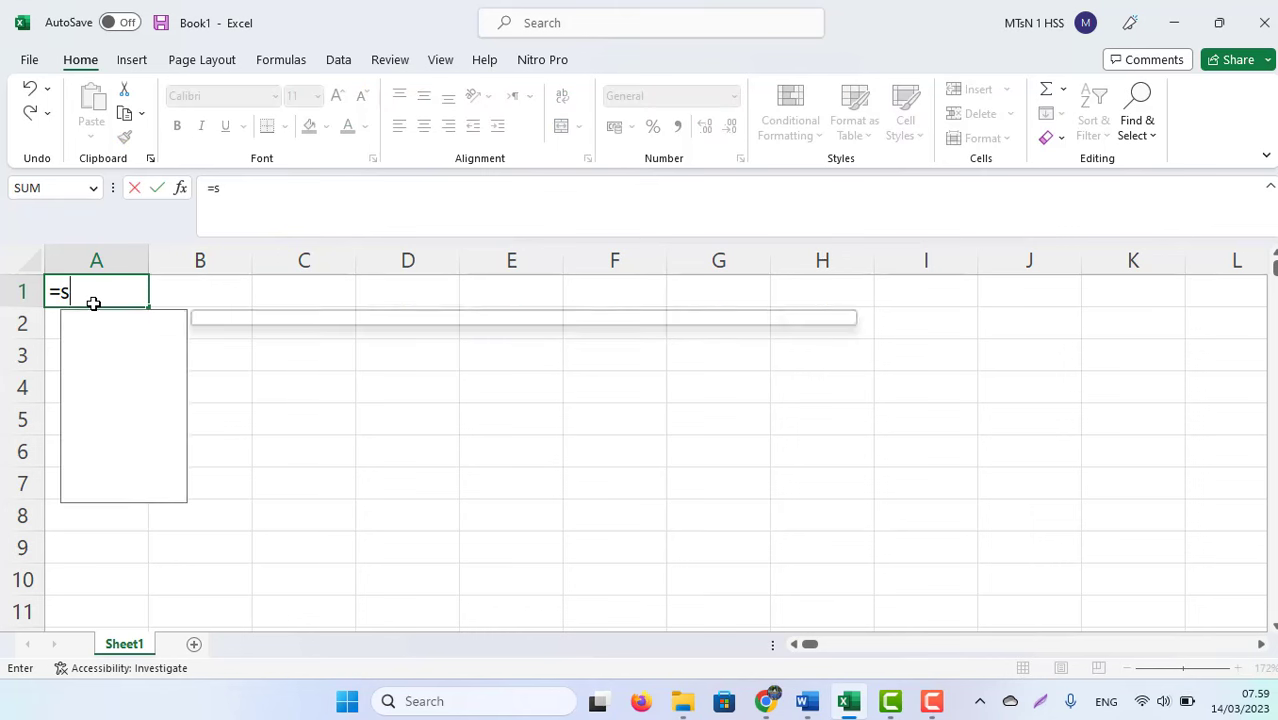
type("e")
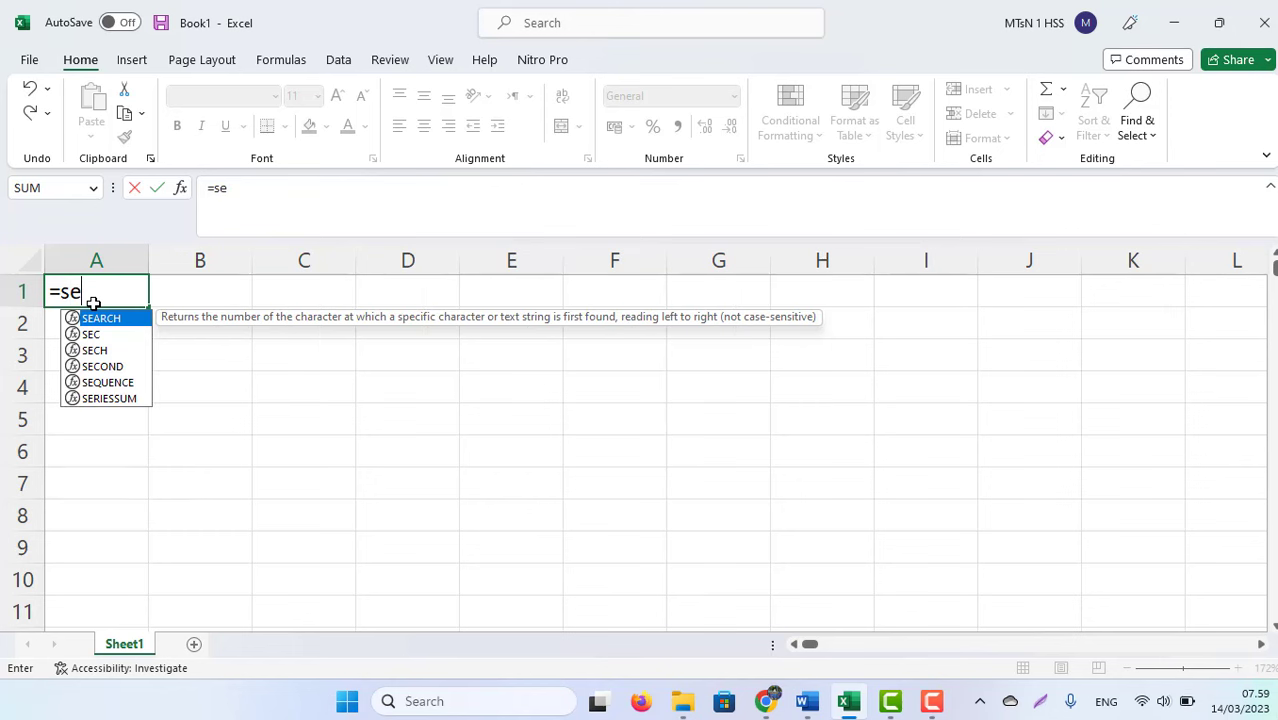
type("q")
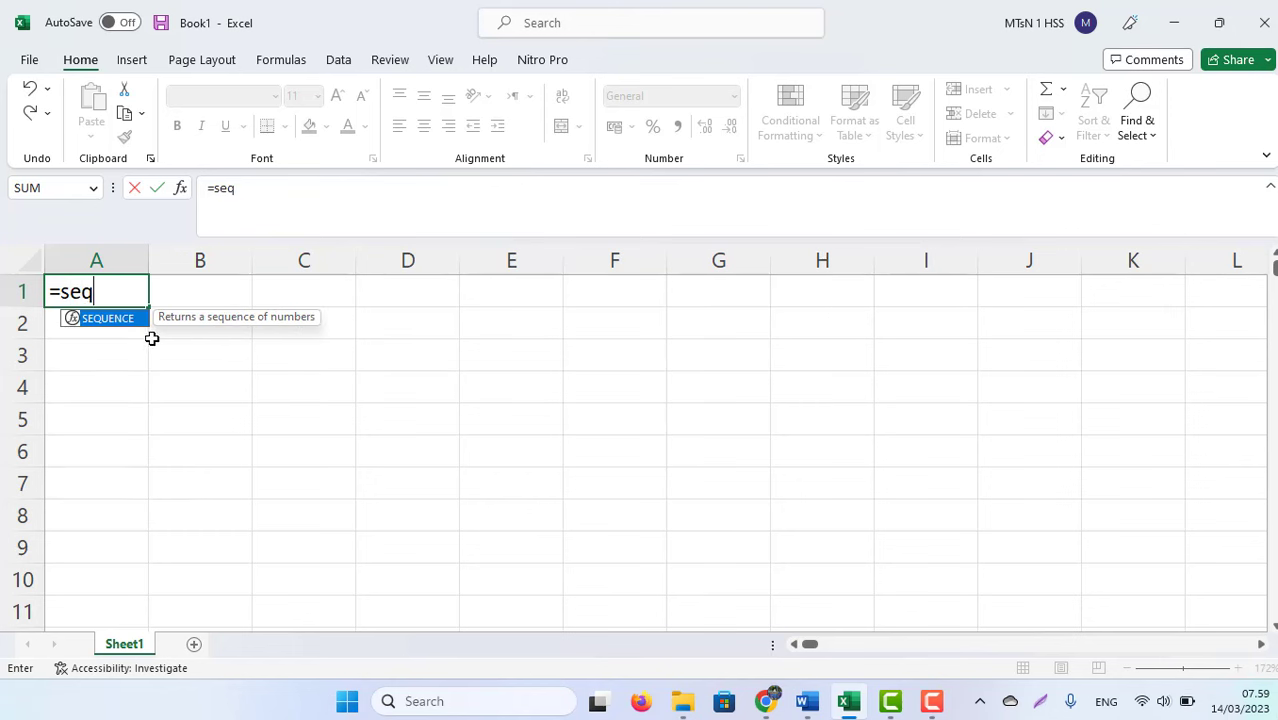
double_click(115, 318)
left_click(114, 326)
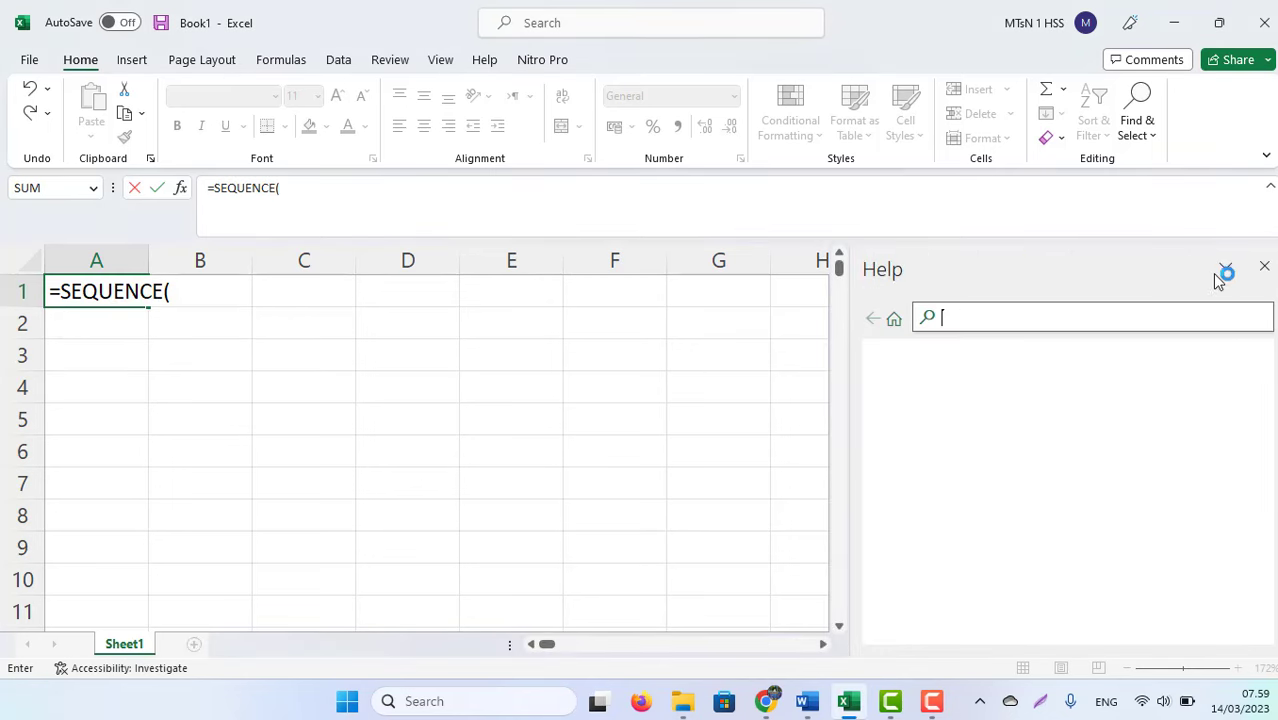
left_click(1265, 270)
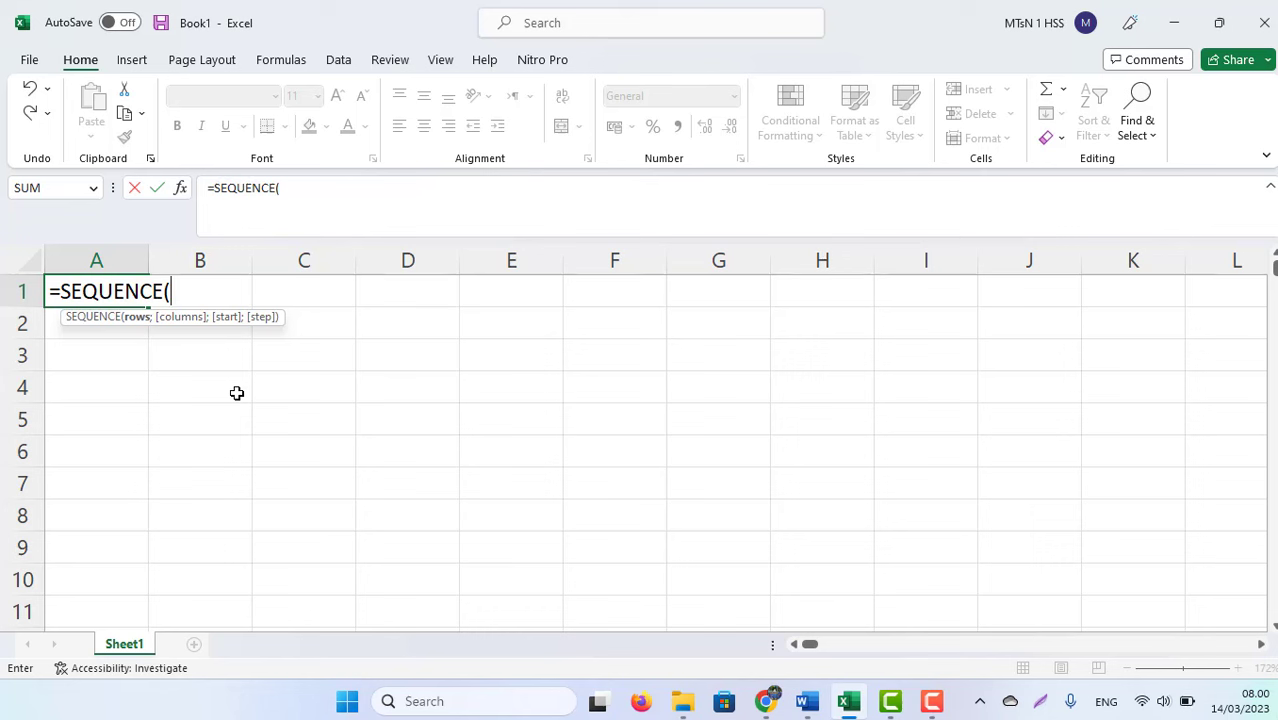
type("10")
type("0 )")
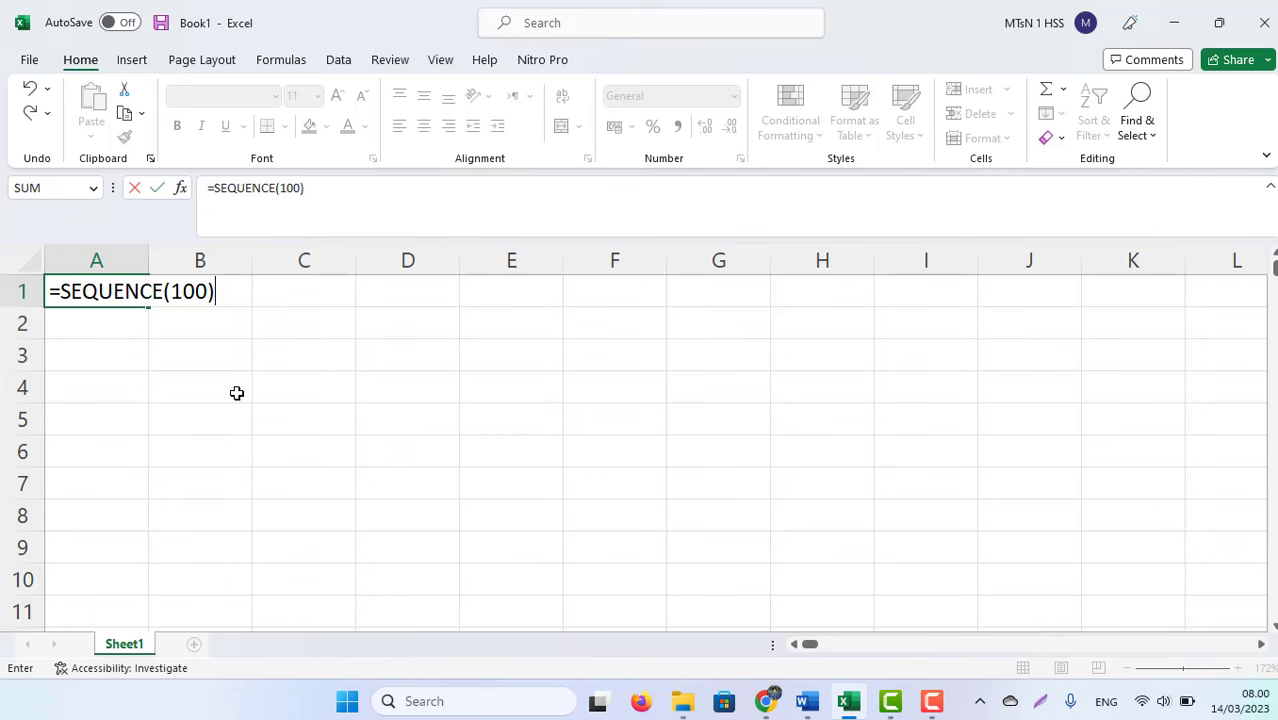
Step: Confirm =SEQUENCE(100) in A1 and select the spilled numbers 1 to 100
key("Return")
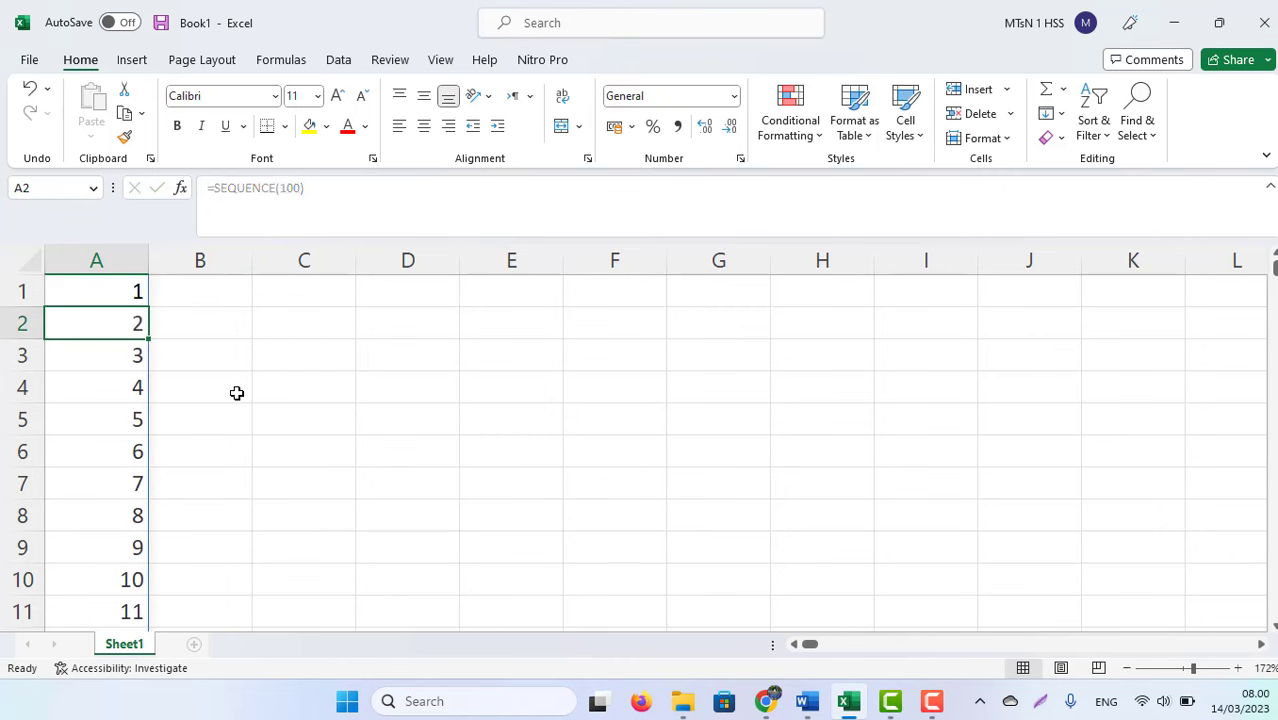
key("Up")
key("ctrl+shift+Down")
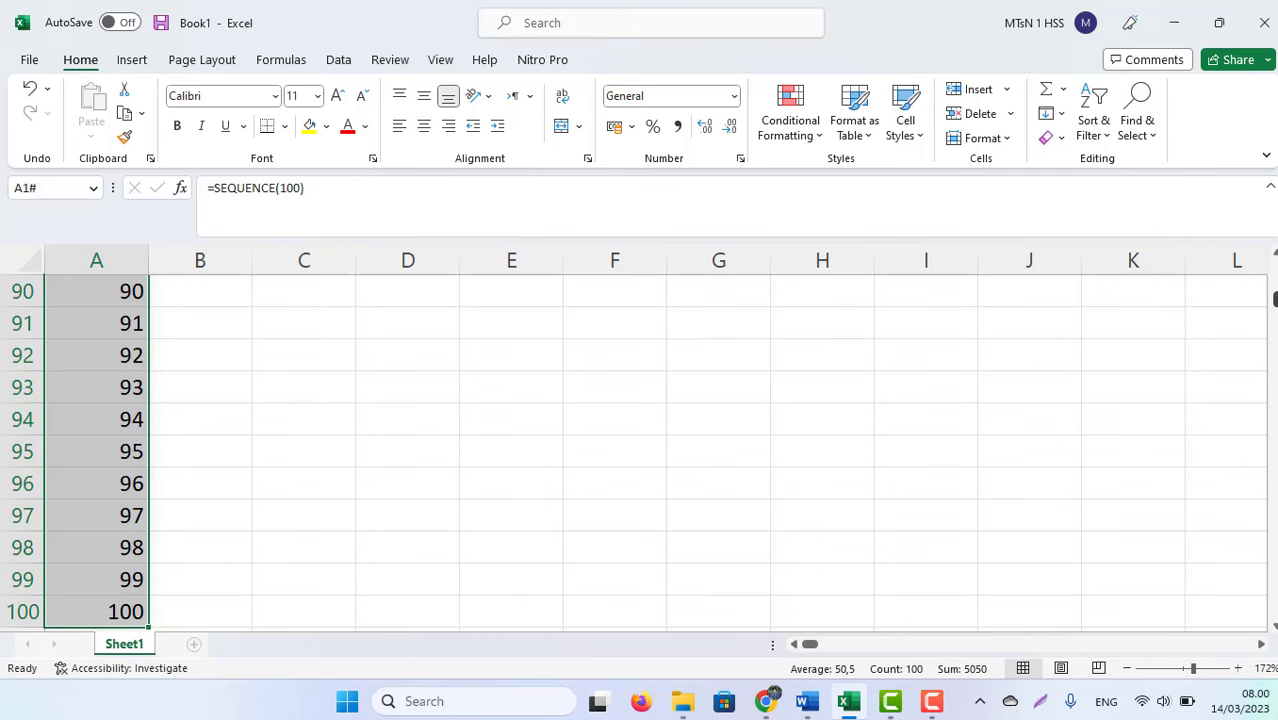
left_click_drag(1274, 298, 1274, 240)
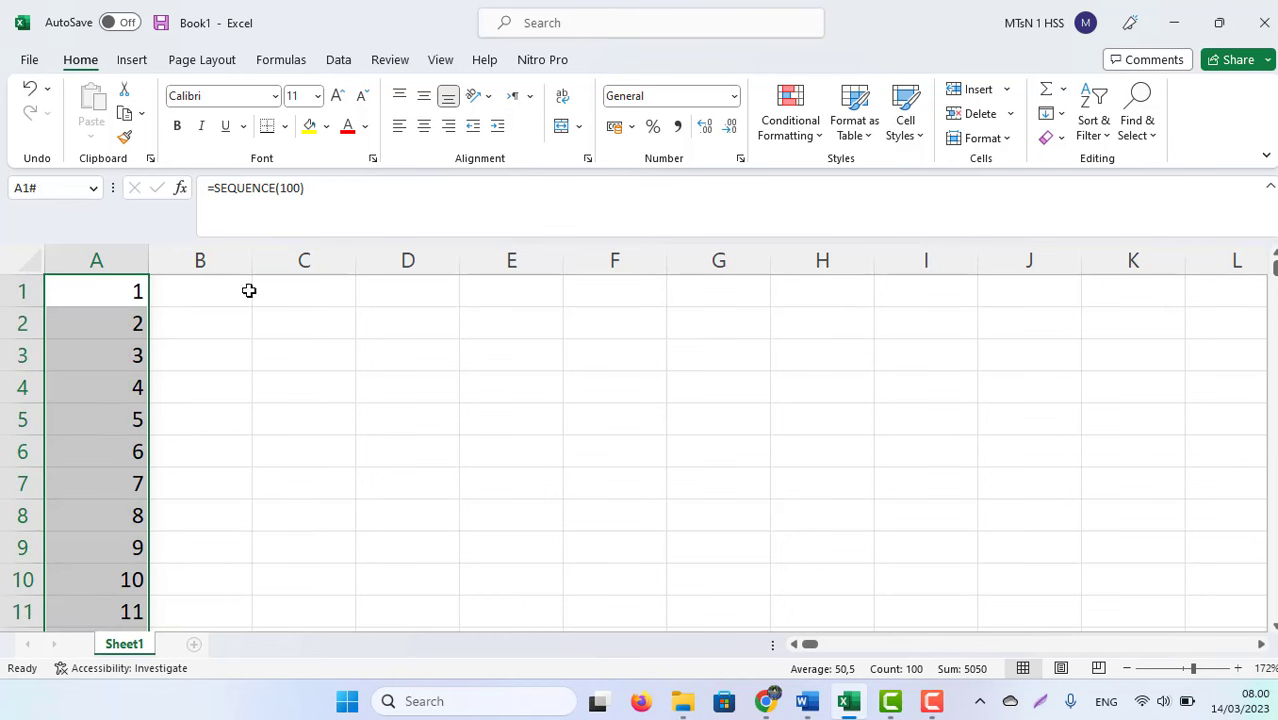
Step: Check A1's formula, then select all of column A
left_click(136, 290)
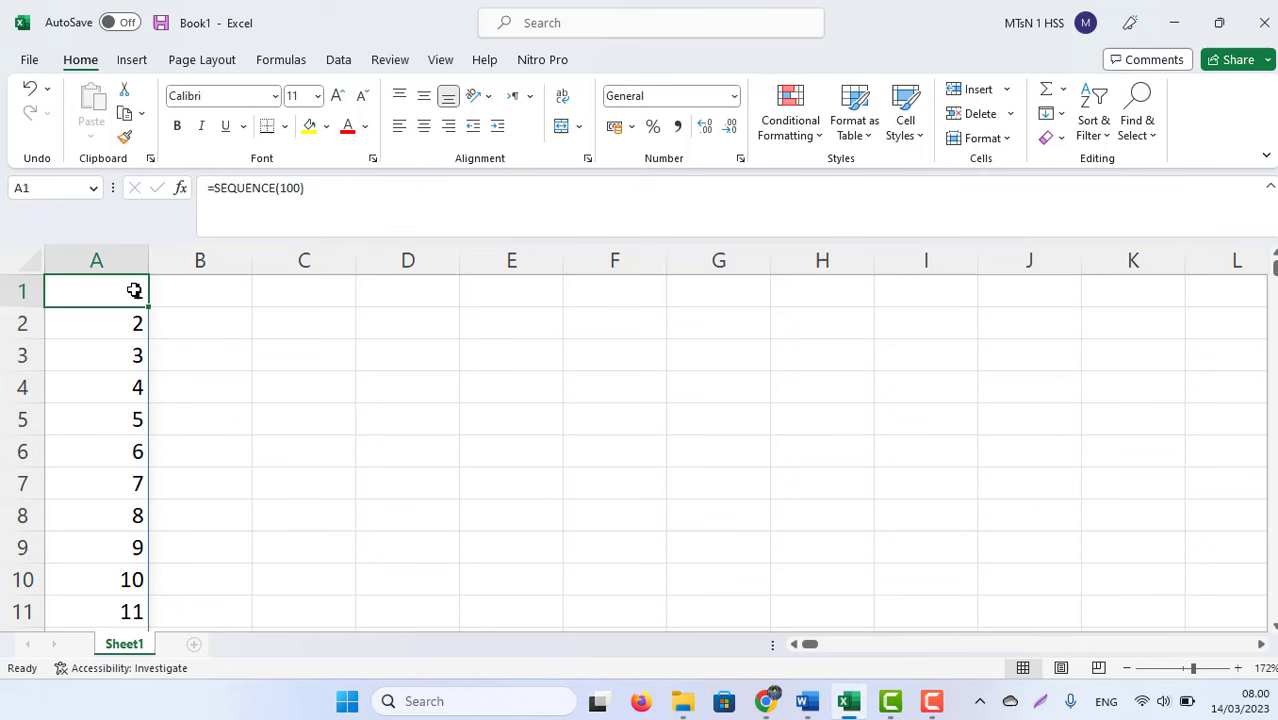
left_click(240, 375)
left_click(108, 296)
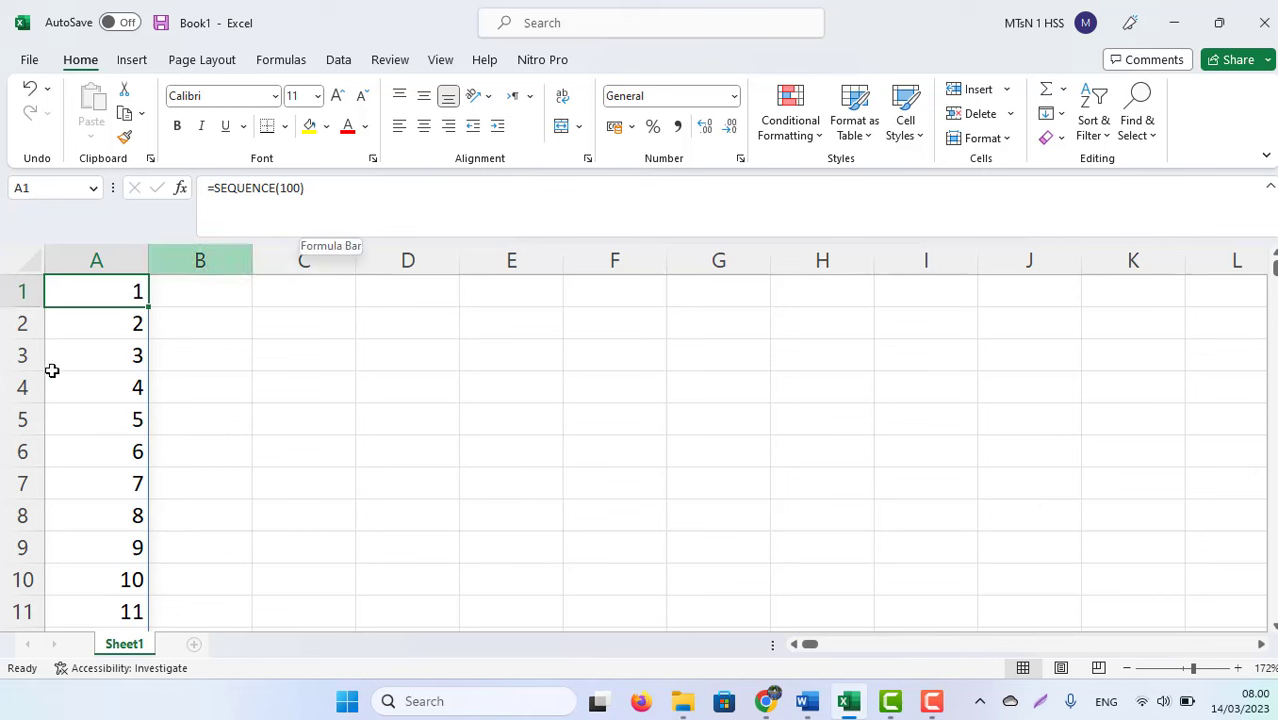
left_click(91, 260)
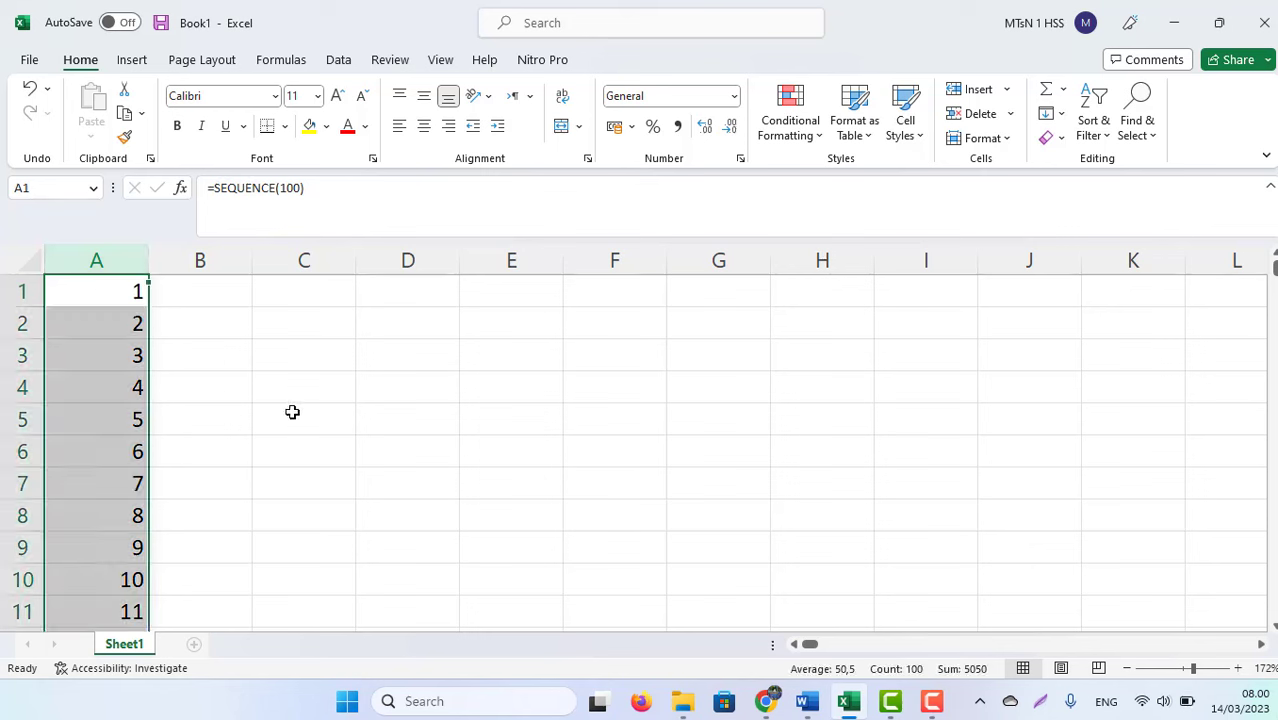
left_click(222, 391)
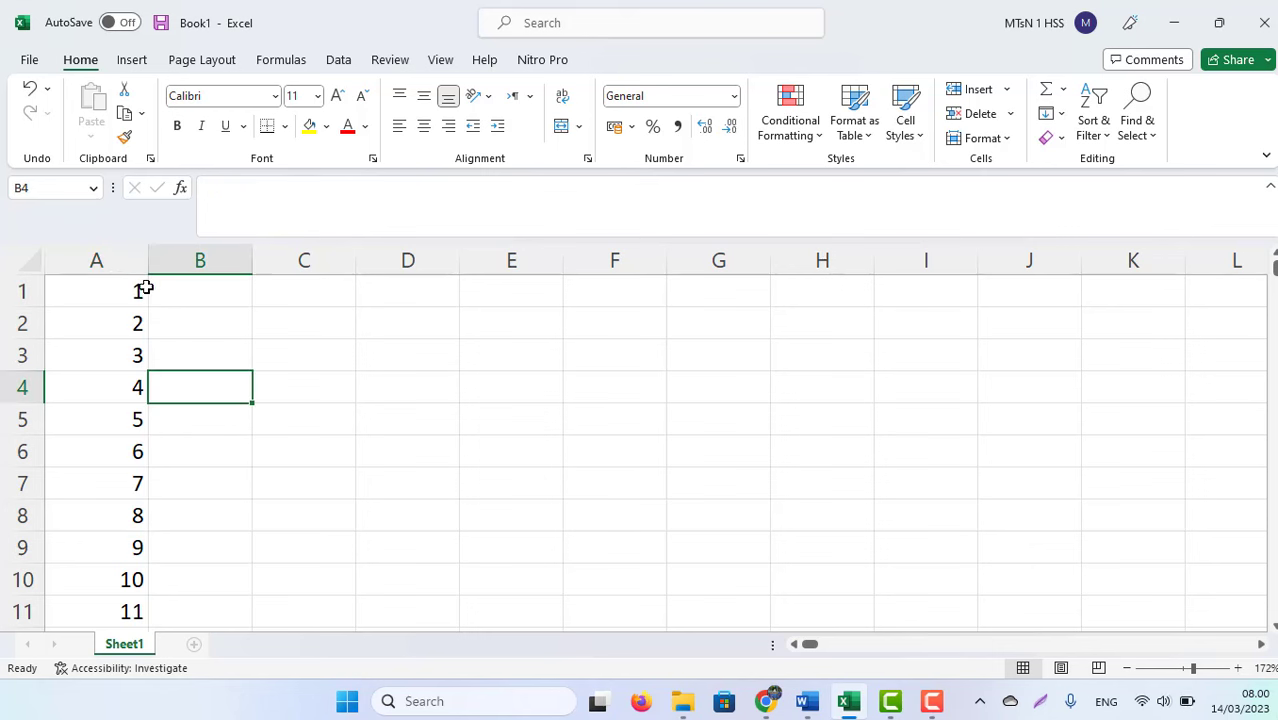
left_click(108, 266)
Step: Clear column A and type =SEQUENCE(1;50) into cell A1
key("Delete")
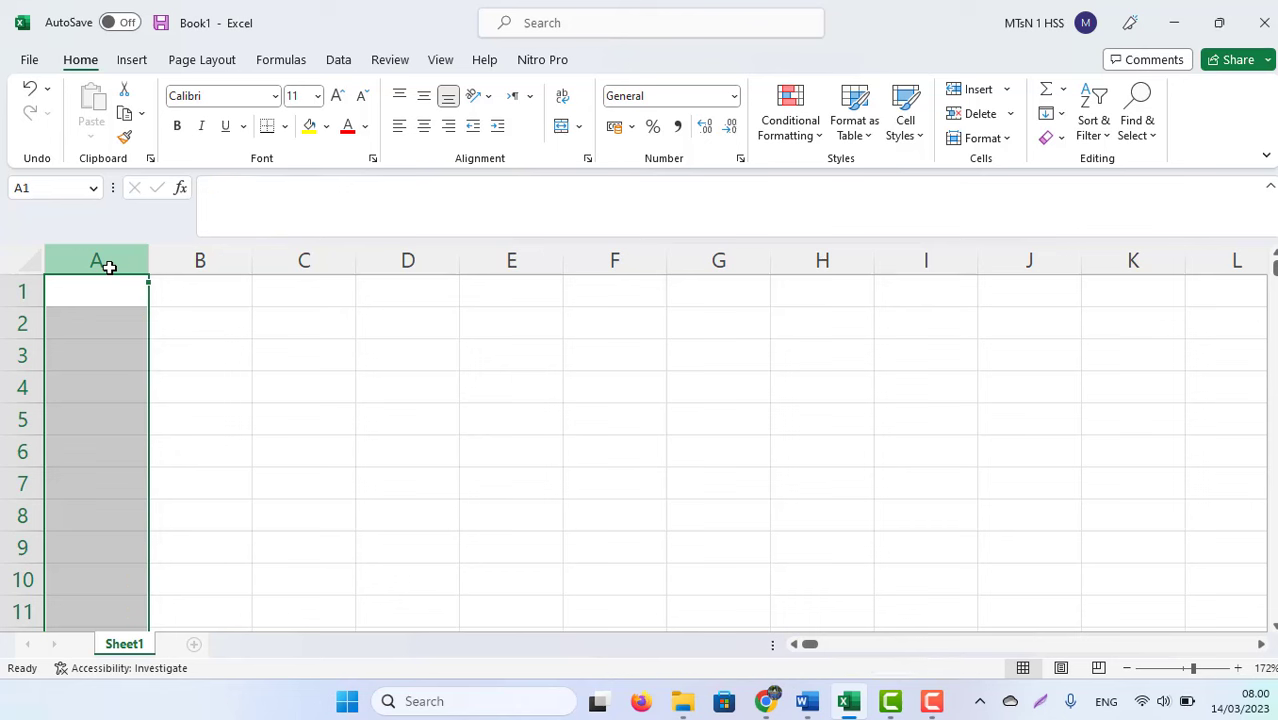
left_click(110, 297)
type("=")
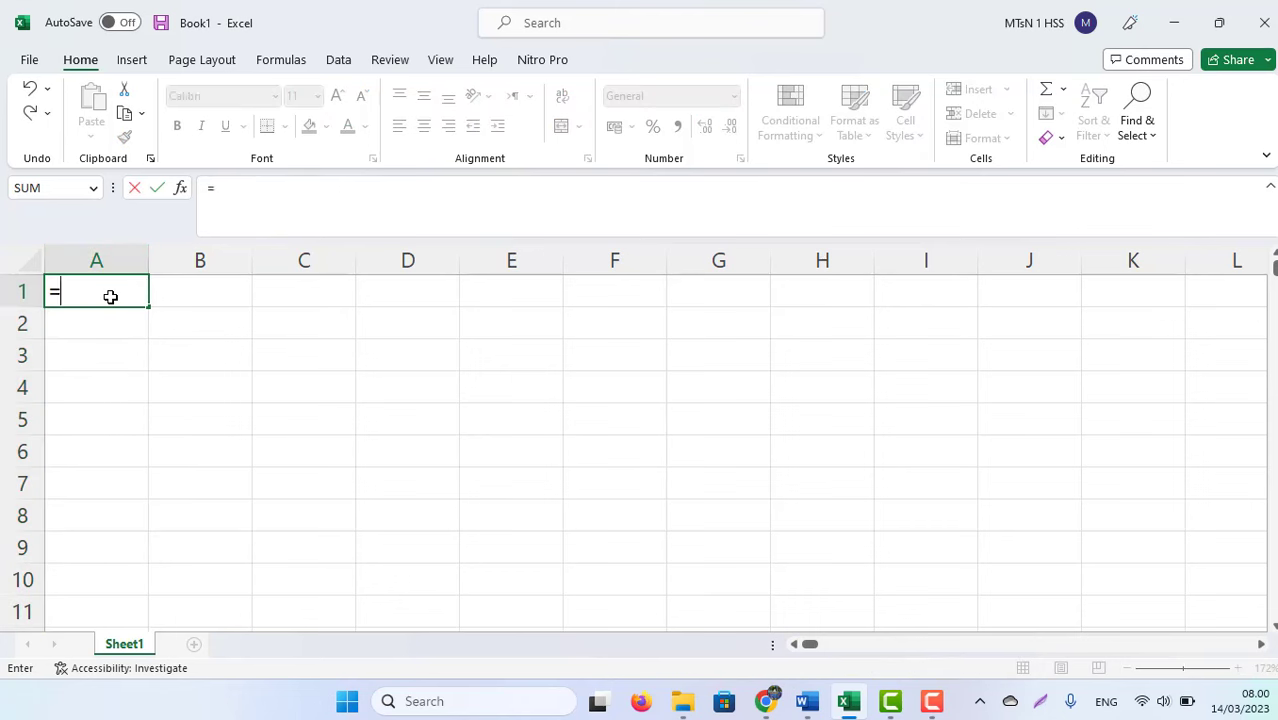
type("se")
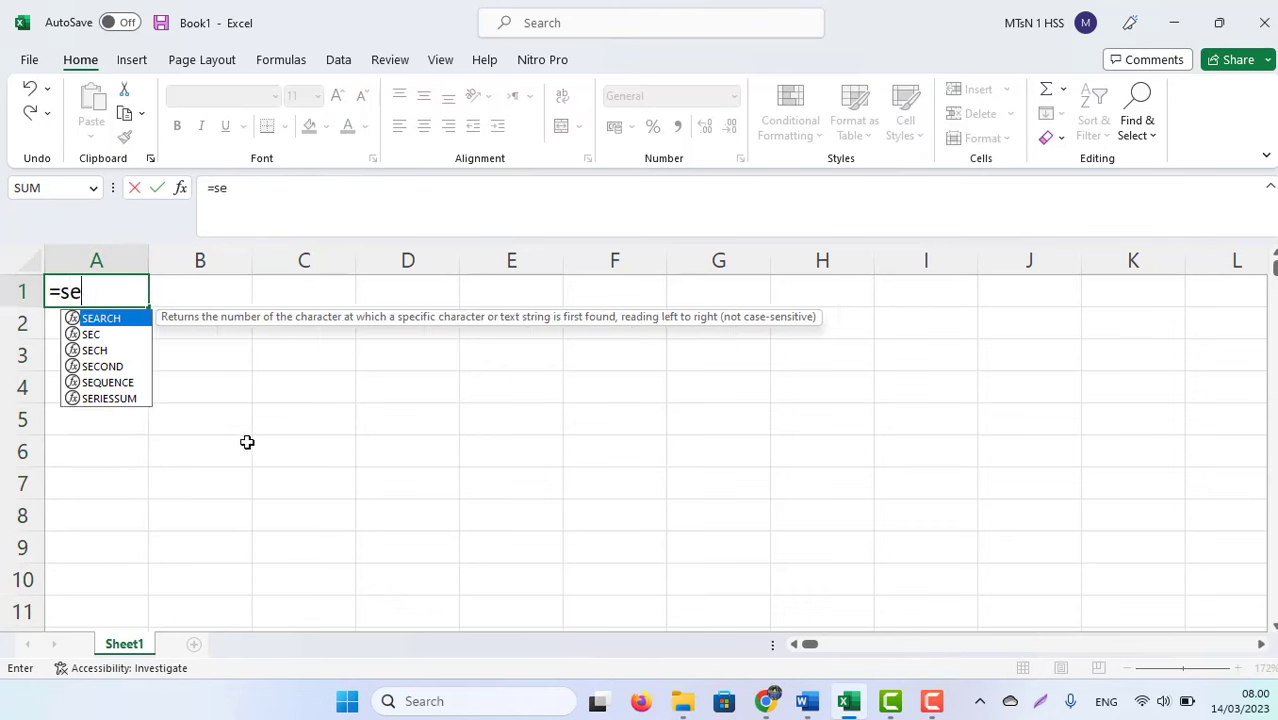
double_click(105, 382)
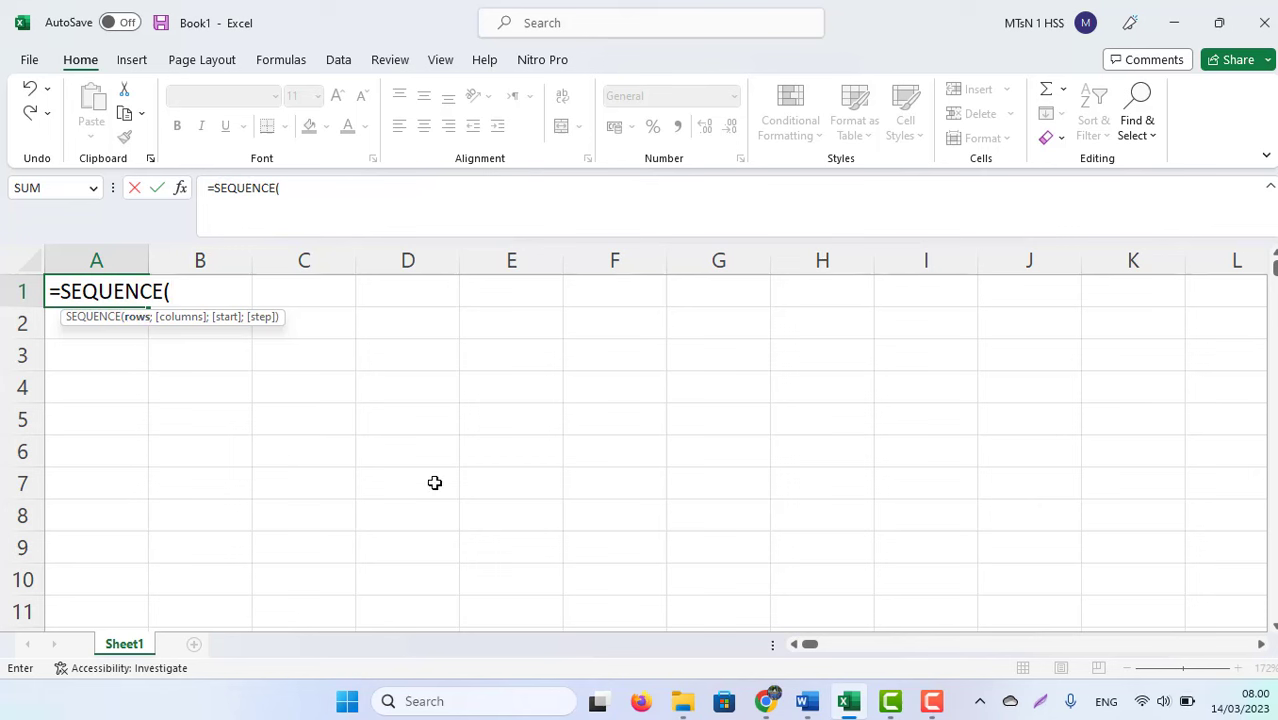
type("1")
type(";")
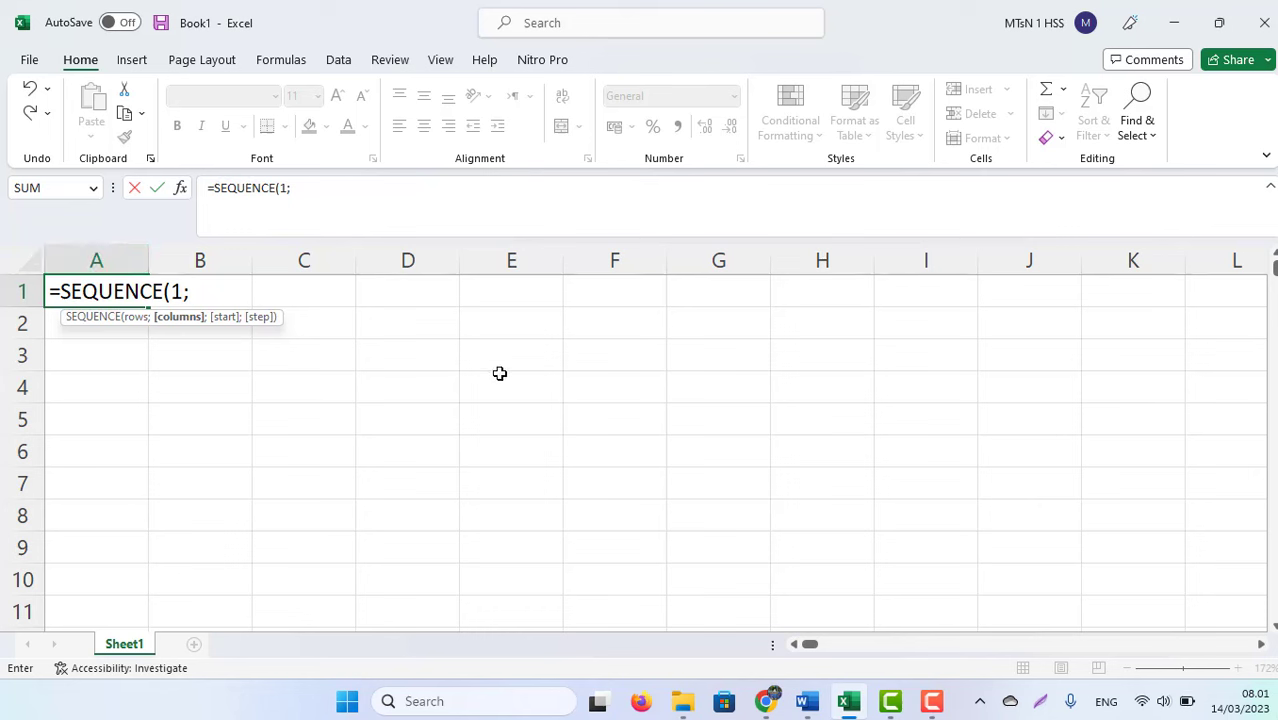
type("50")
type(")")
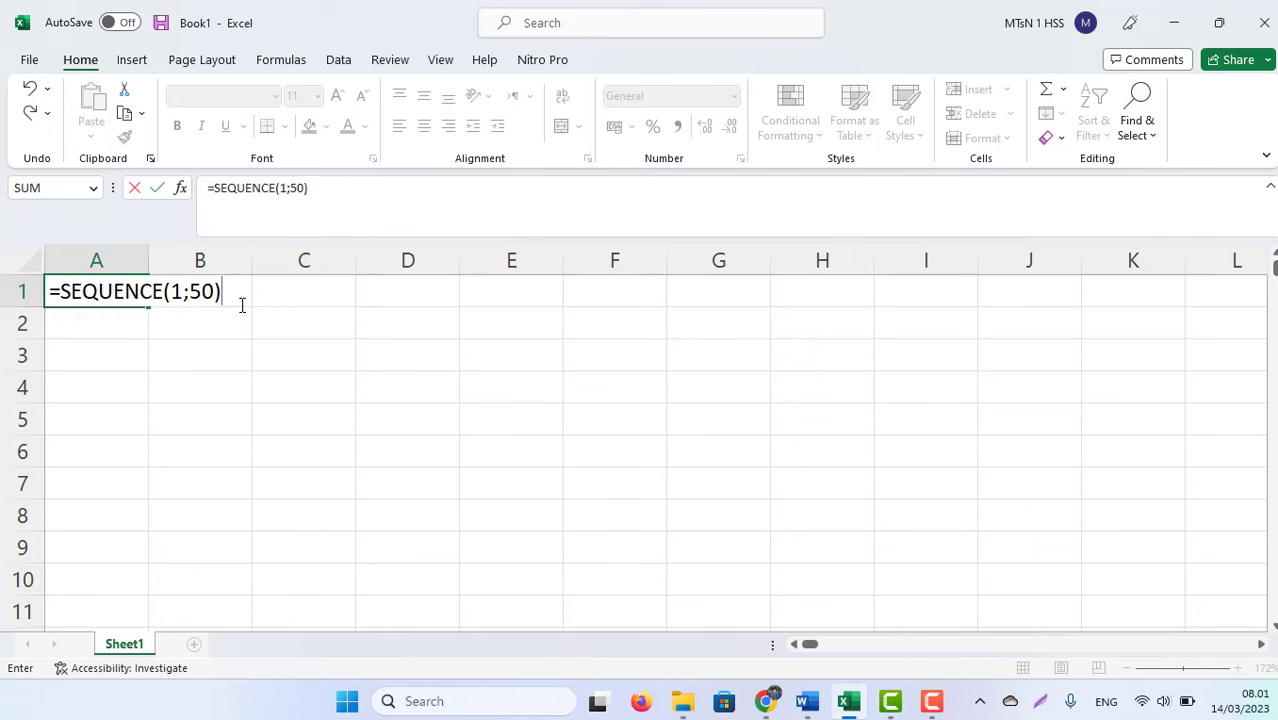
key("Return")
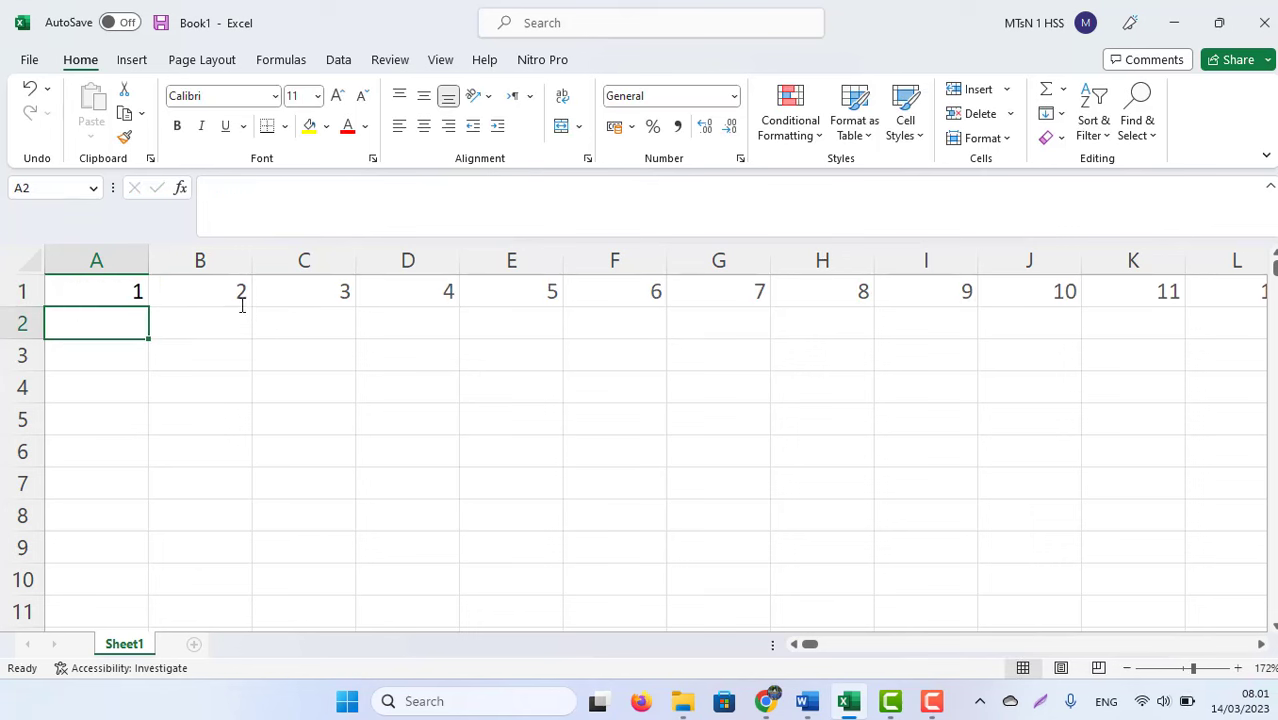
key("Up")
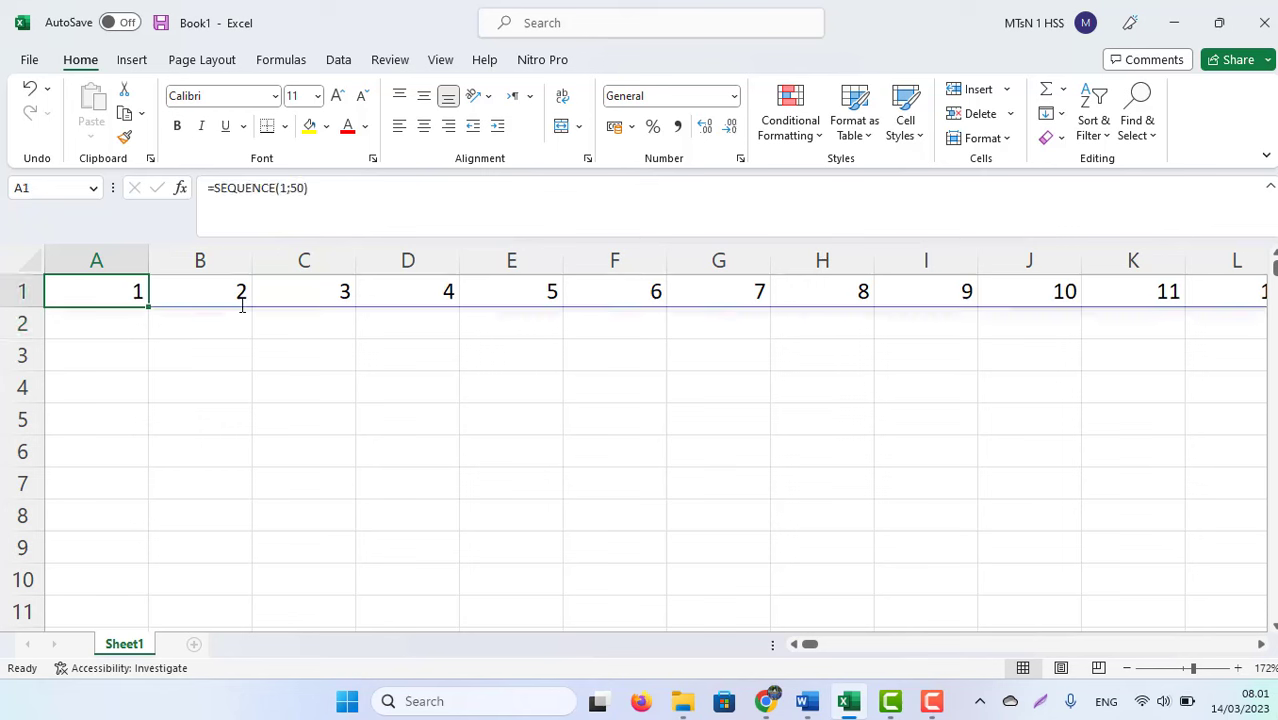
left_click(241, 304)
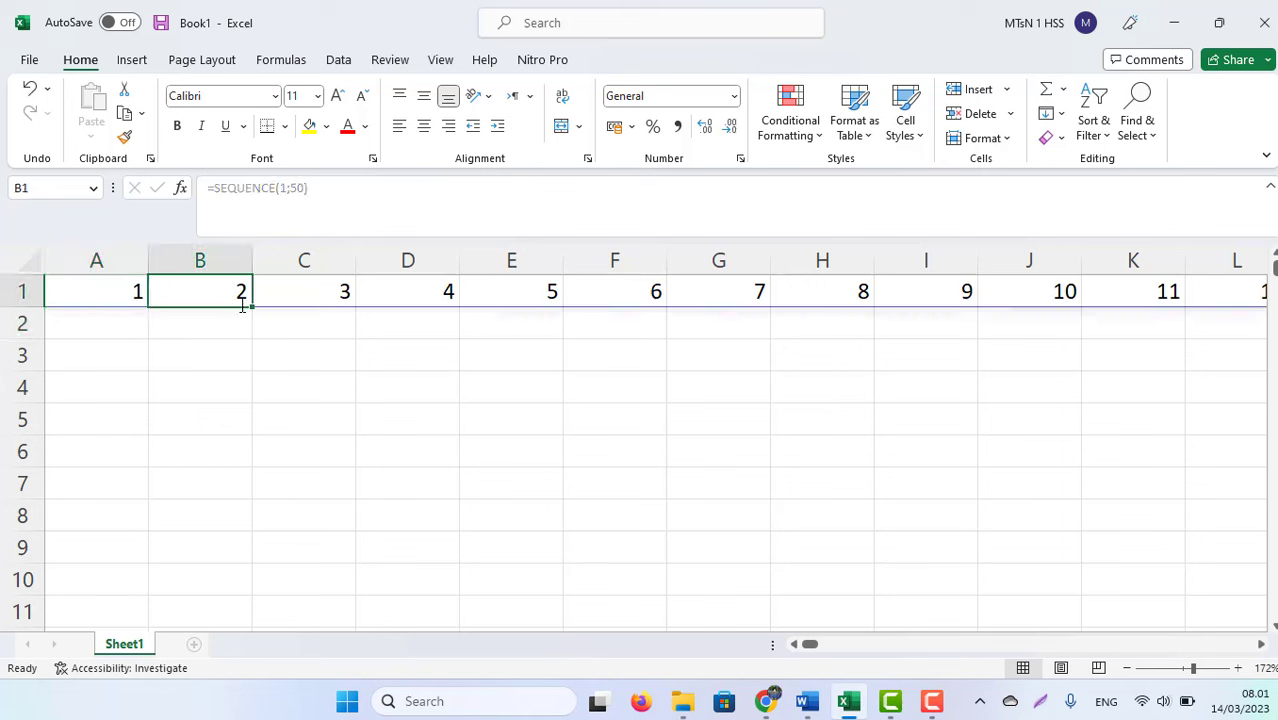
key("Left")
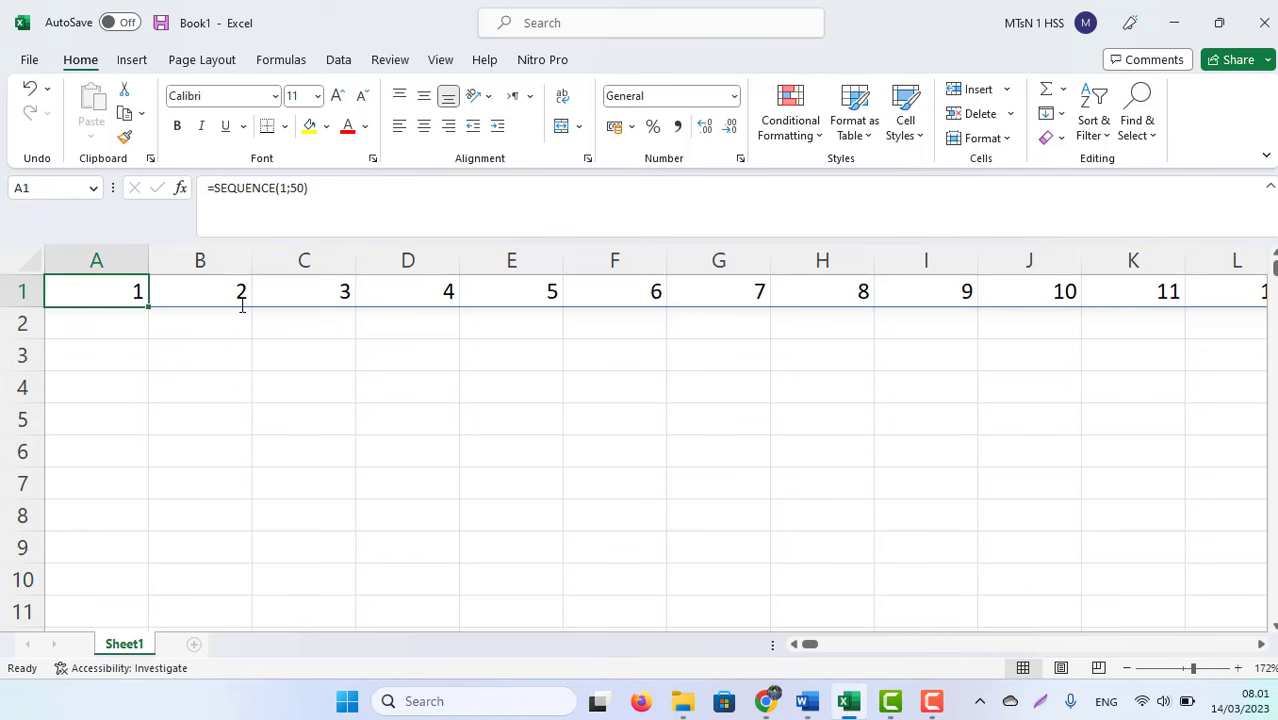
left_click(241, 306)
key("Left")
left_click(241, 306)
key("Left")
key("ctrl+shift+Right")
key("ctrl+Home")
left_click(306, 190)
left_click(252, 432)
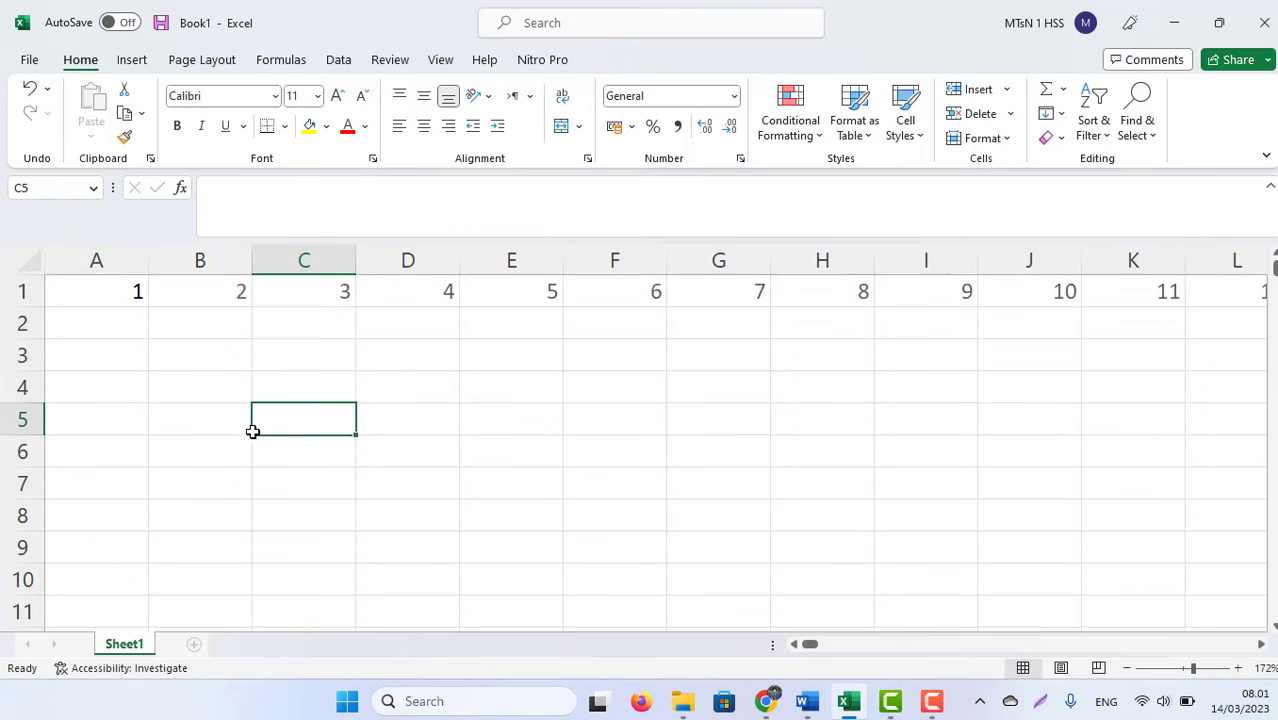
Step: Change A1's formula to =SEQUENCE(2;50) and browse the two-row result
double_click(81, 286)
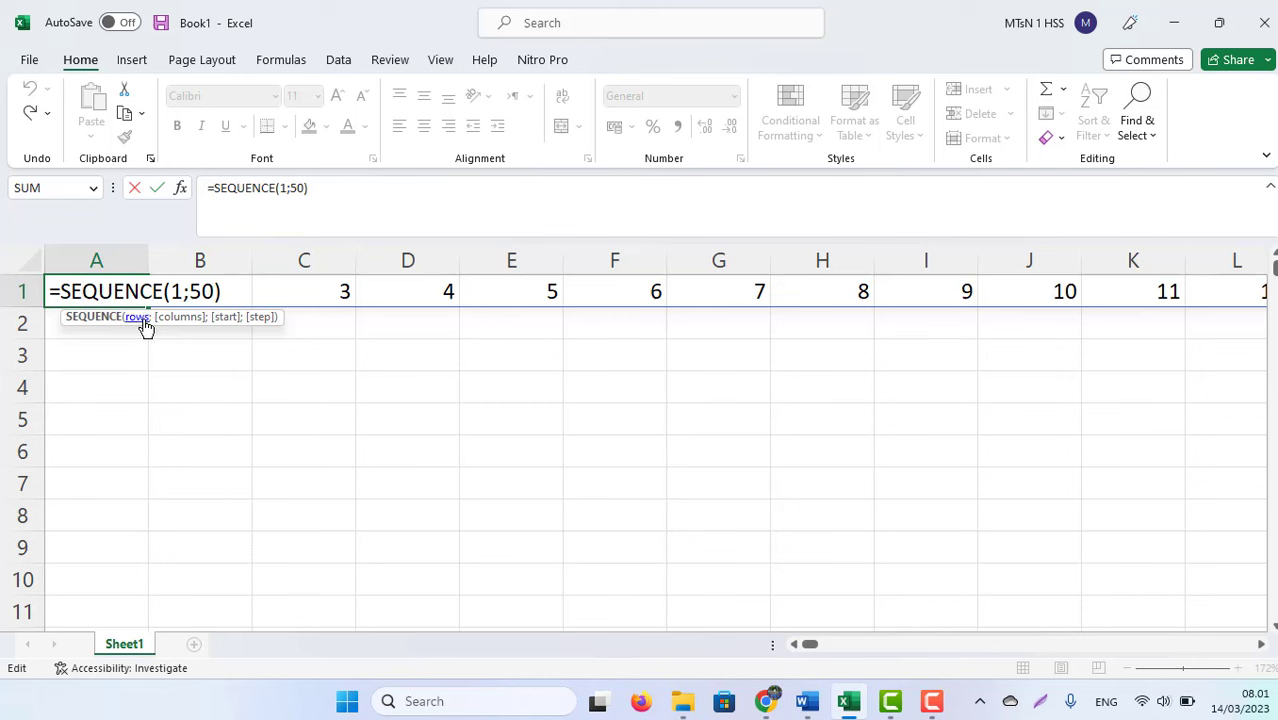
left_click(182, 288)
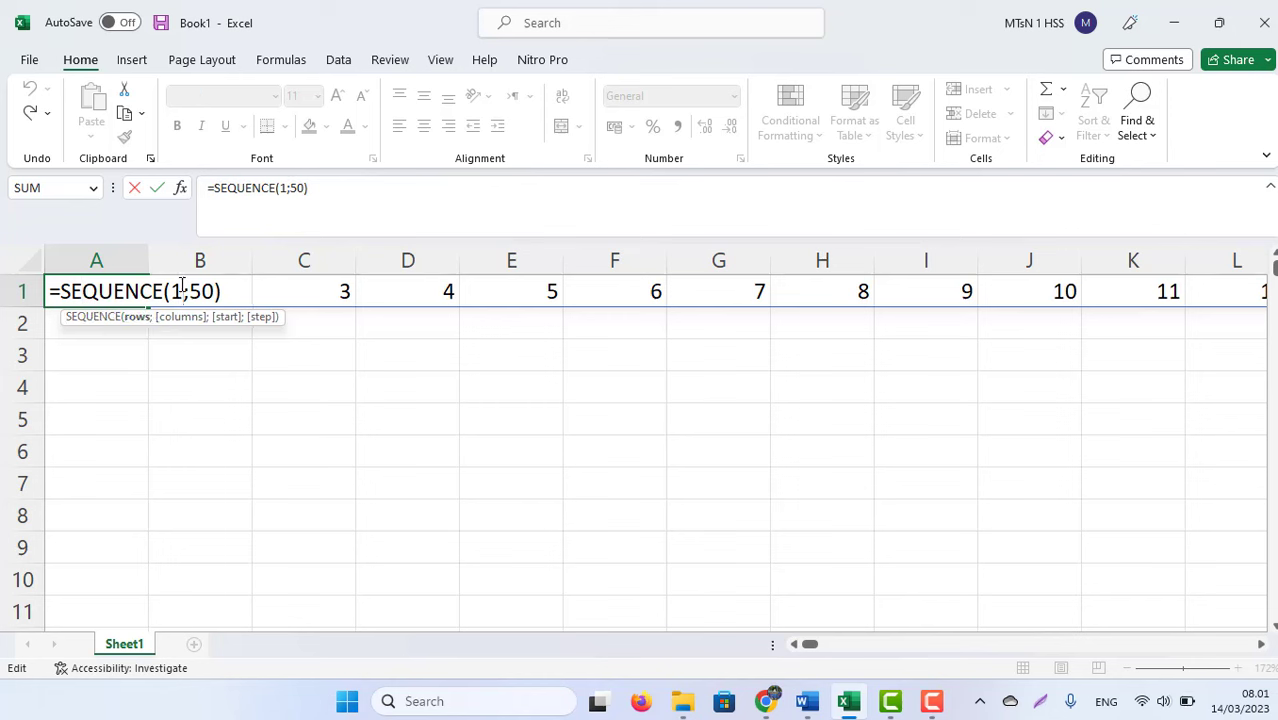
key("BackSpace")
type("2")
key("Return")
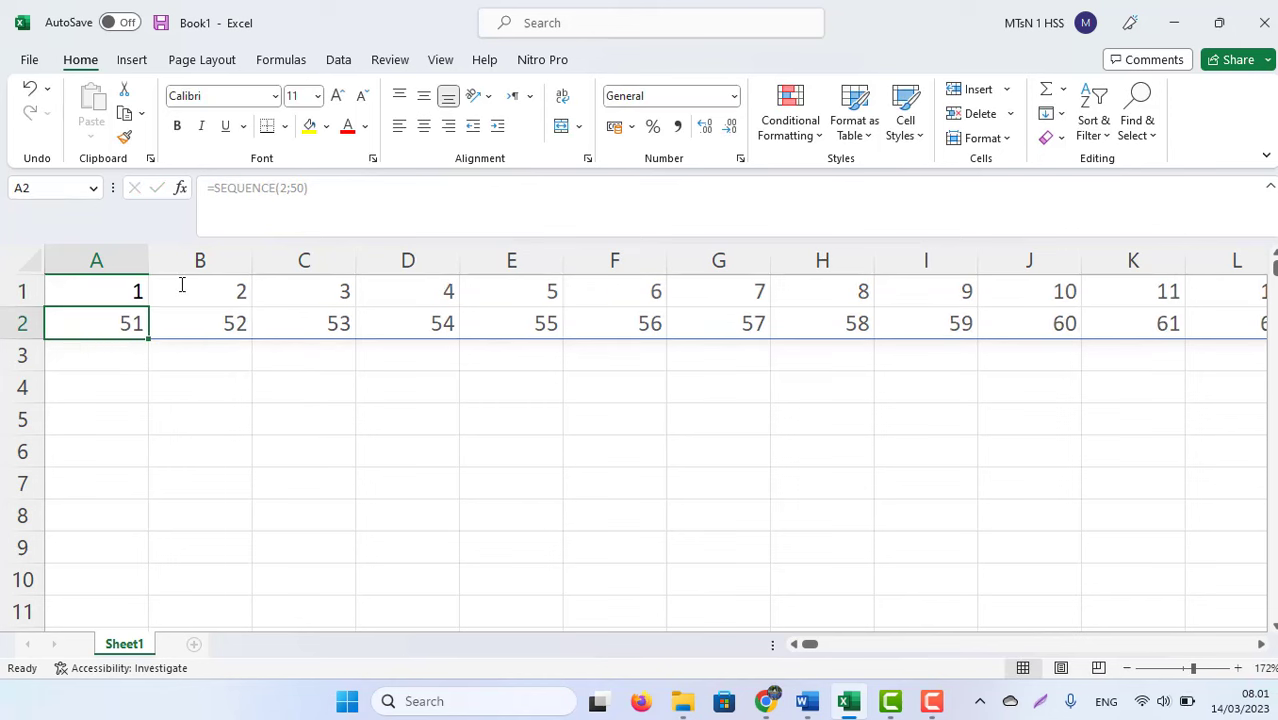
key("Up")
key("Down")
key("Right")
key("Right")
key("Right")
key("Right")
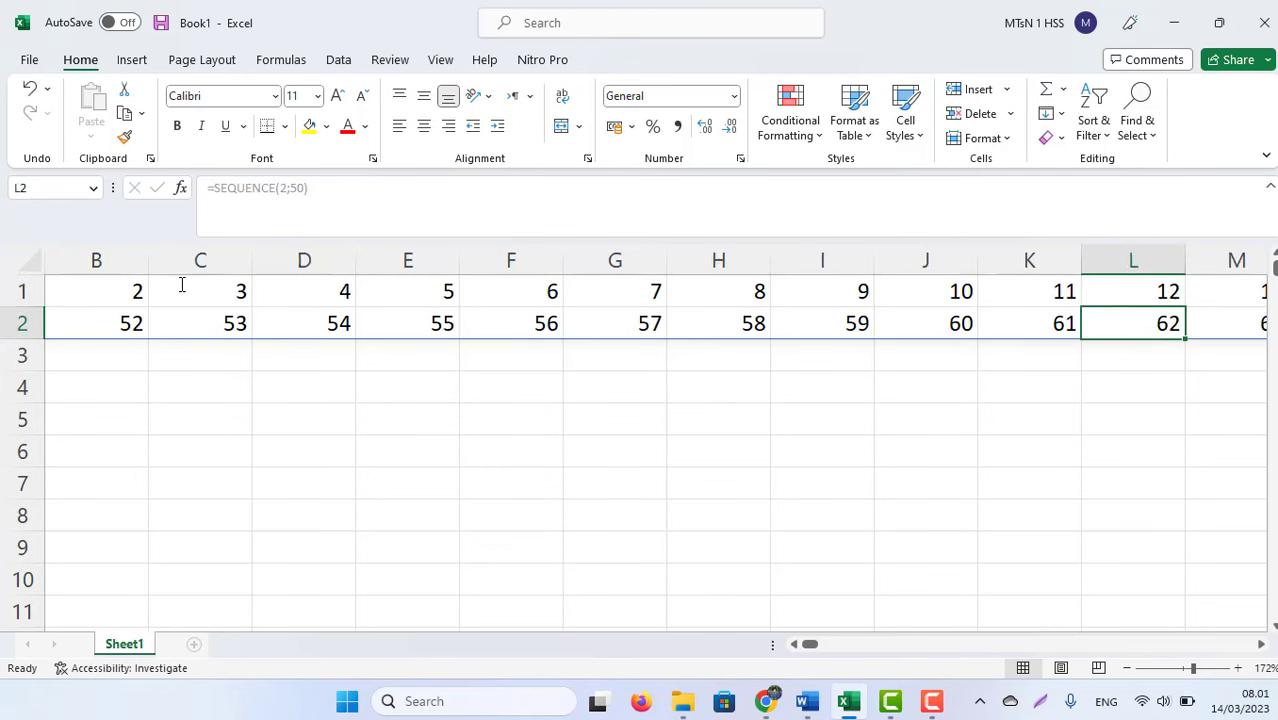
key("Right")
key("Right")
key("Left")
key("Left")
key("Left")
key("Left")
key("Left")
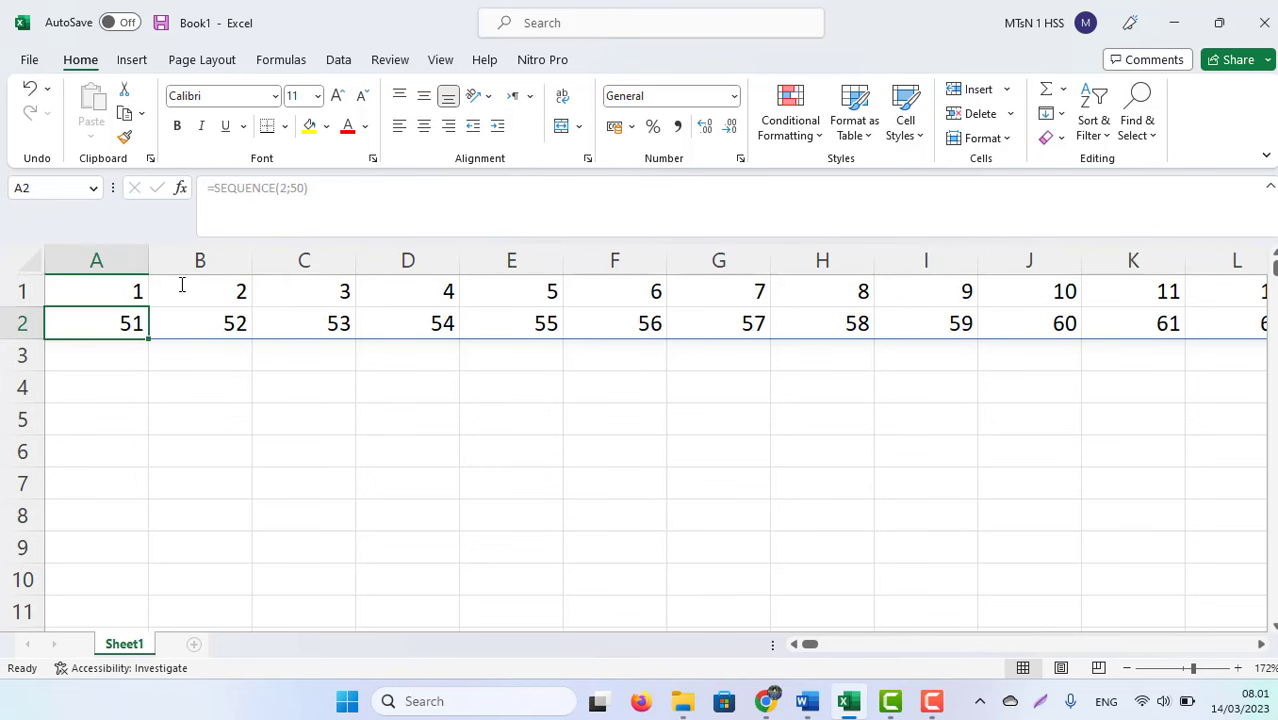
Step: Set the rows argument back to 1, restoring =SEQUENCE(1;50)
double_click(114, 291)
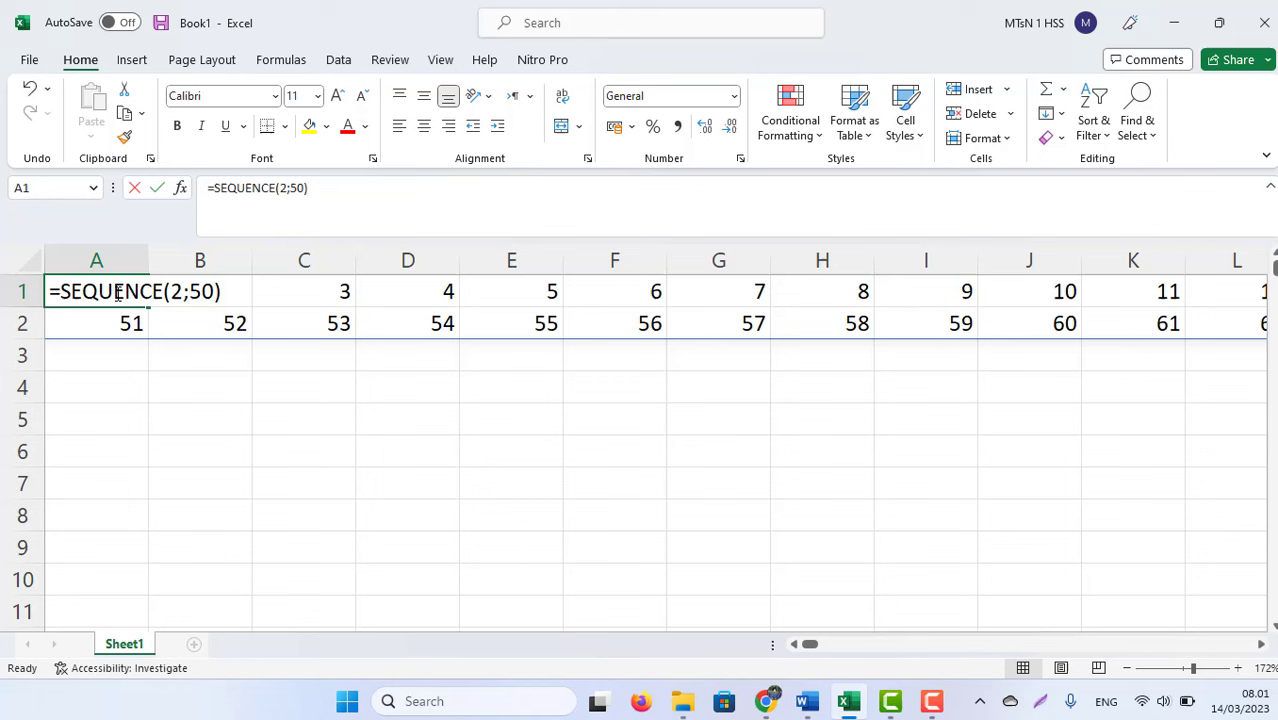
left_click(290, 187)
key("BackSpace")
type("1")
key("Return")
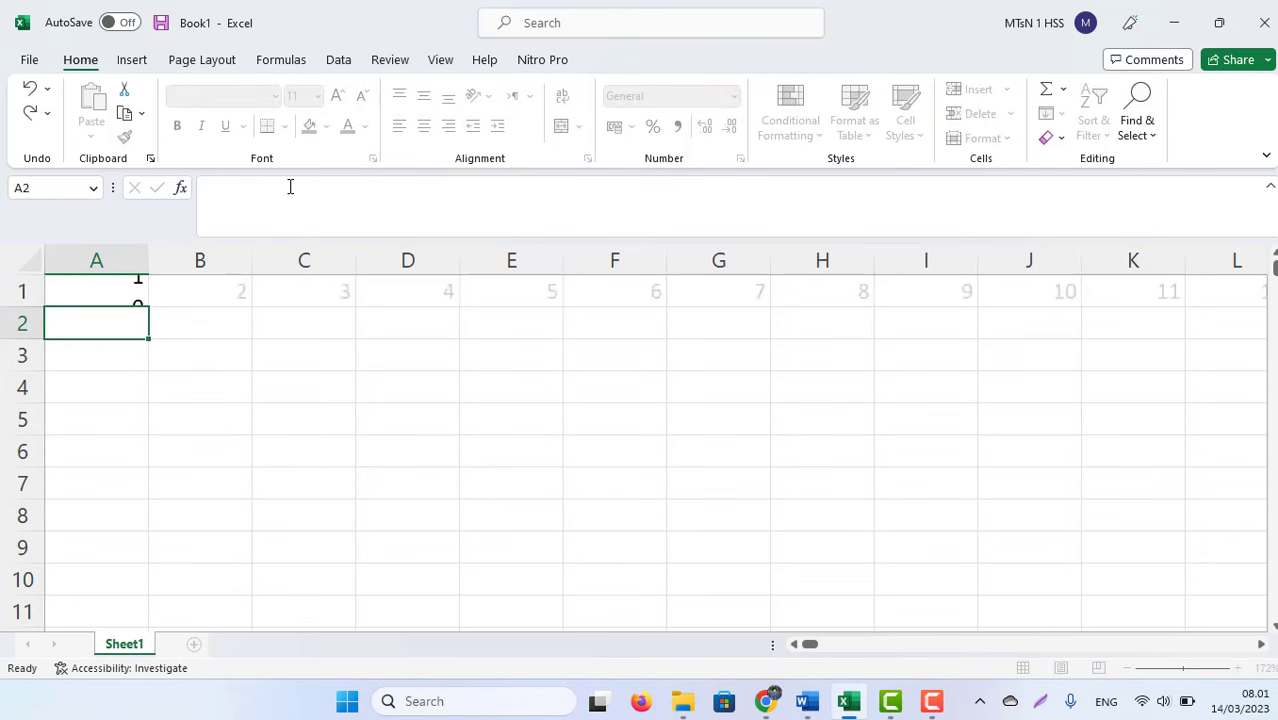
key("Up")
Step: Remove the rows argument so A1 holds =SEQUENCE(50), spilling down column A
left_click(290, 187)
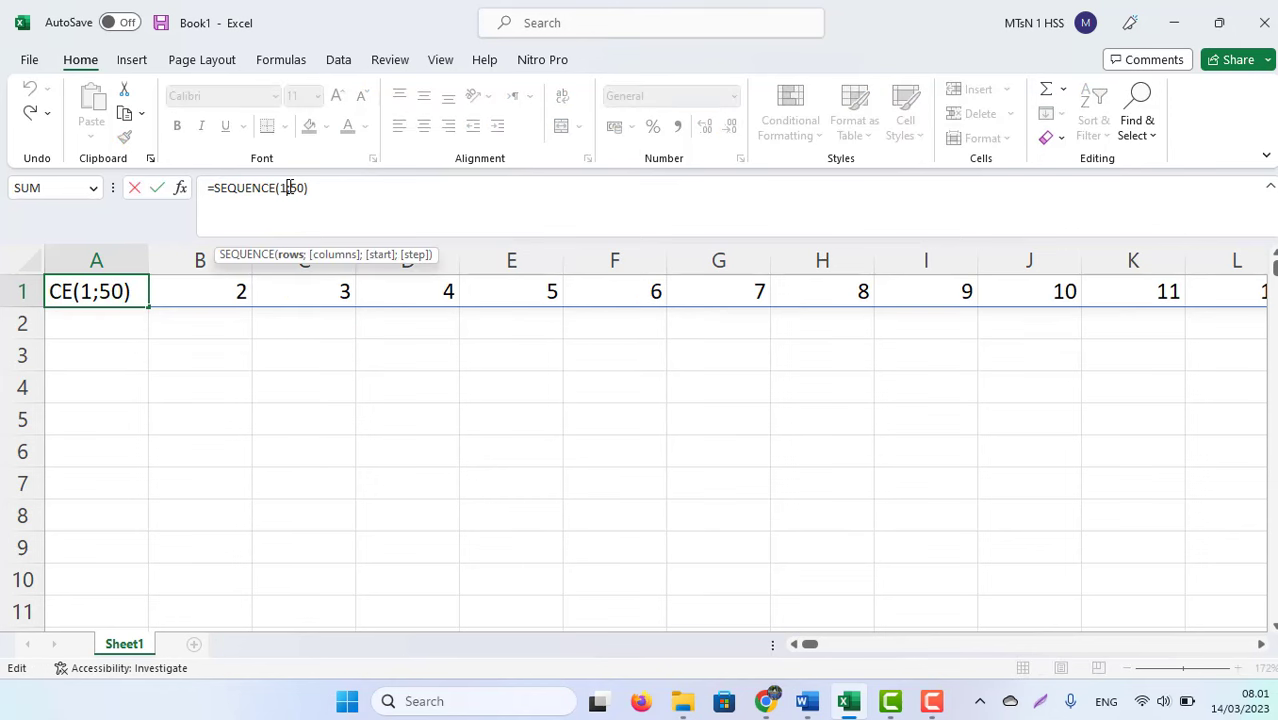
key("BackSpace")
key("BackSpace")
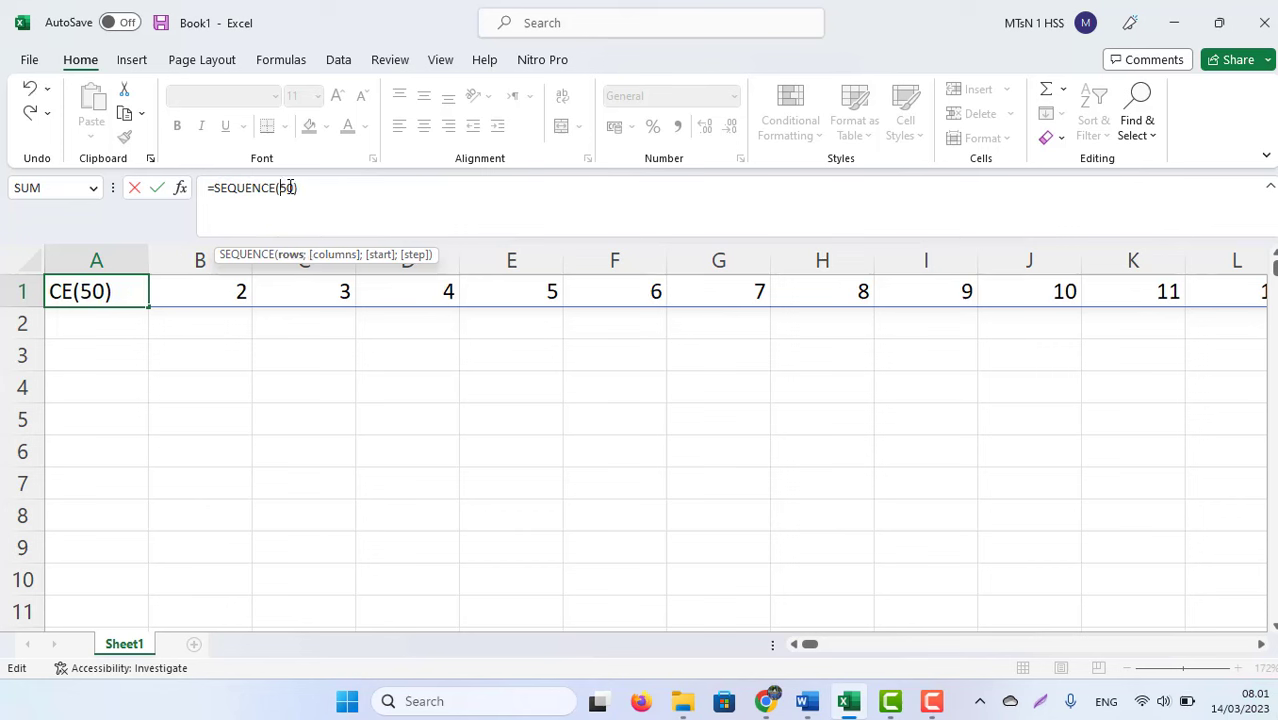
key("Return")
key("Up")
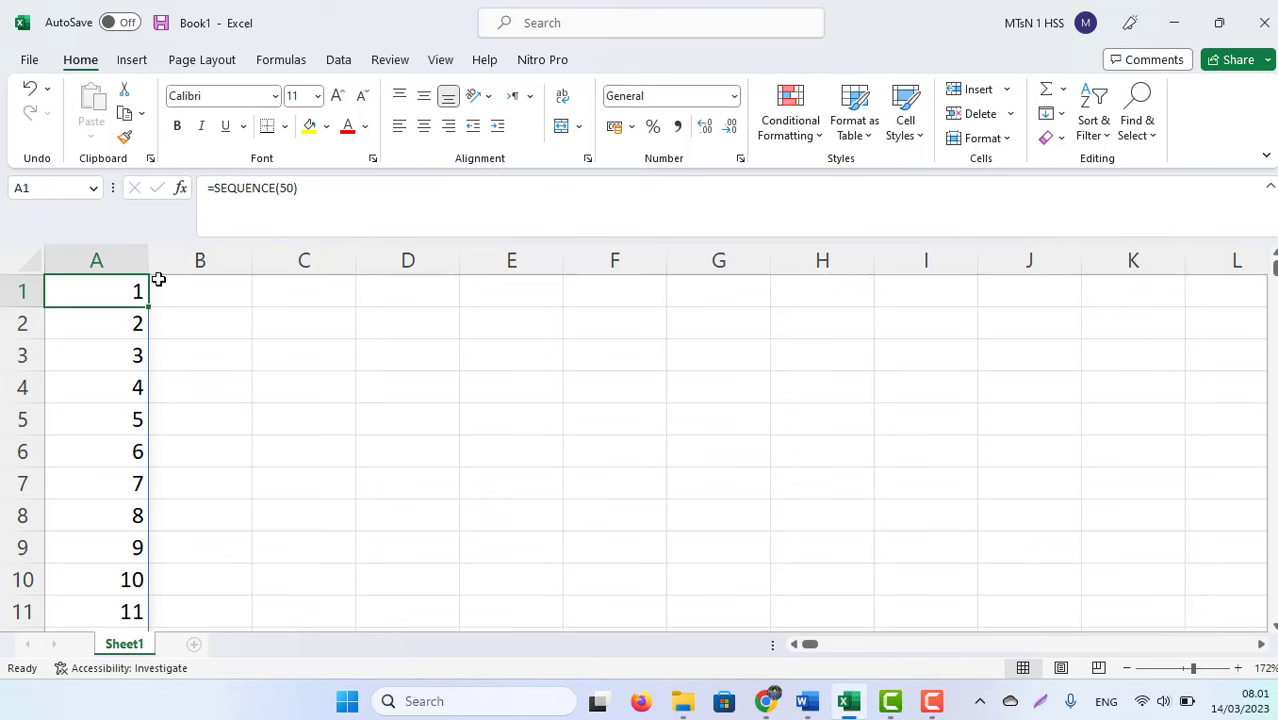
Step: Select column A and delete its number sequence
left_click(98, 262)
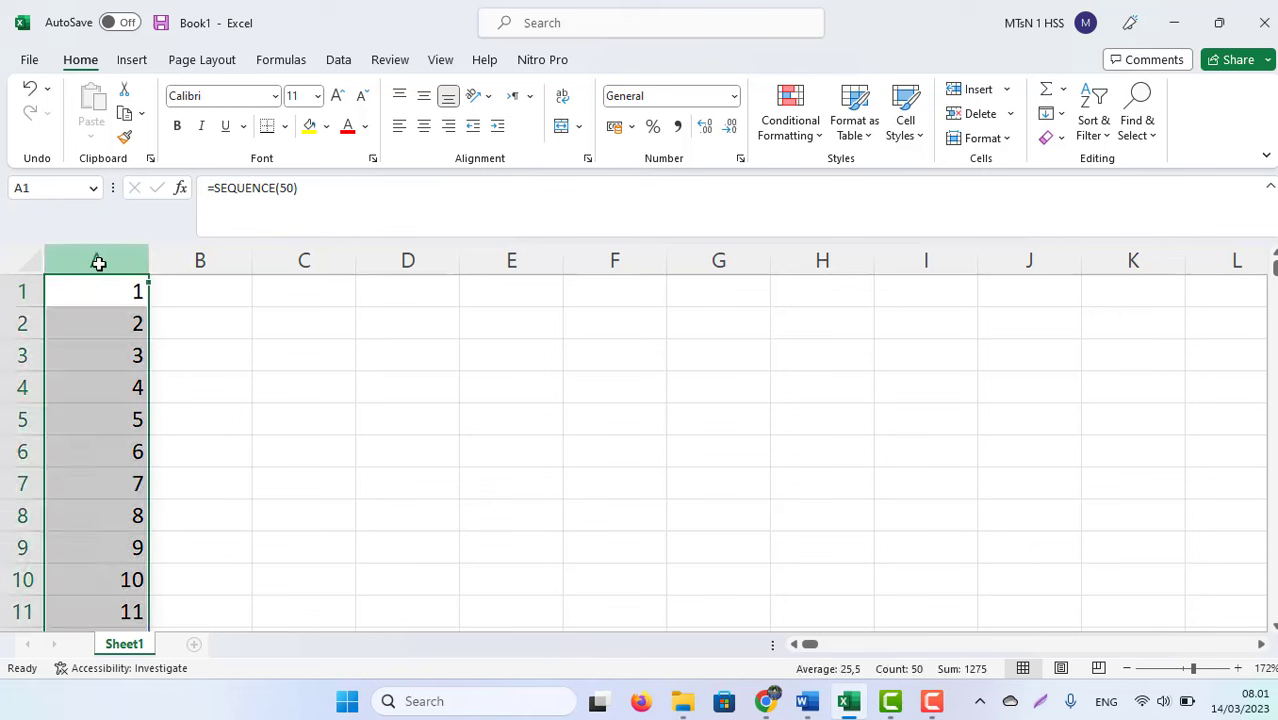
key("Delete")
left_click(260, 356)
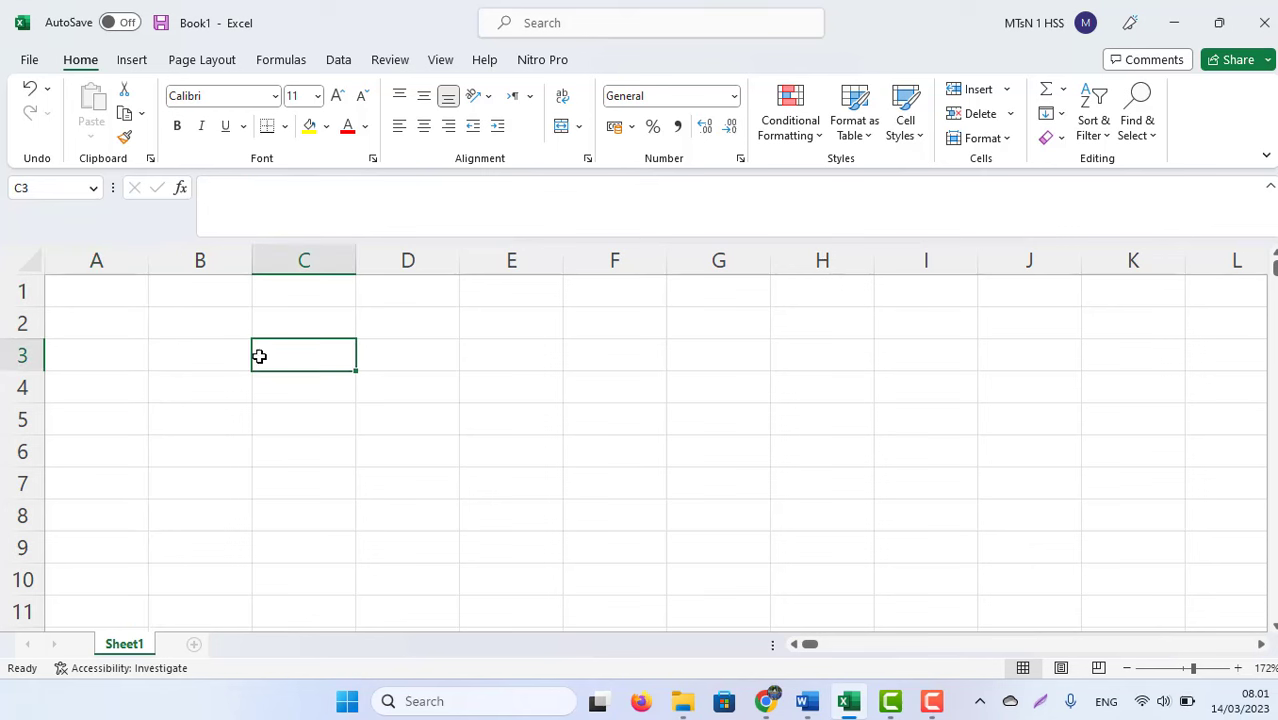
left_click(86, 300)
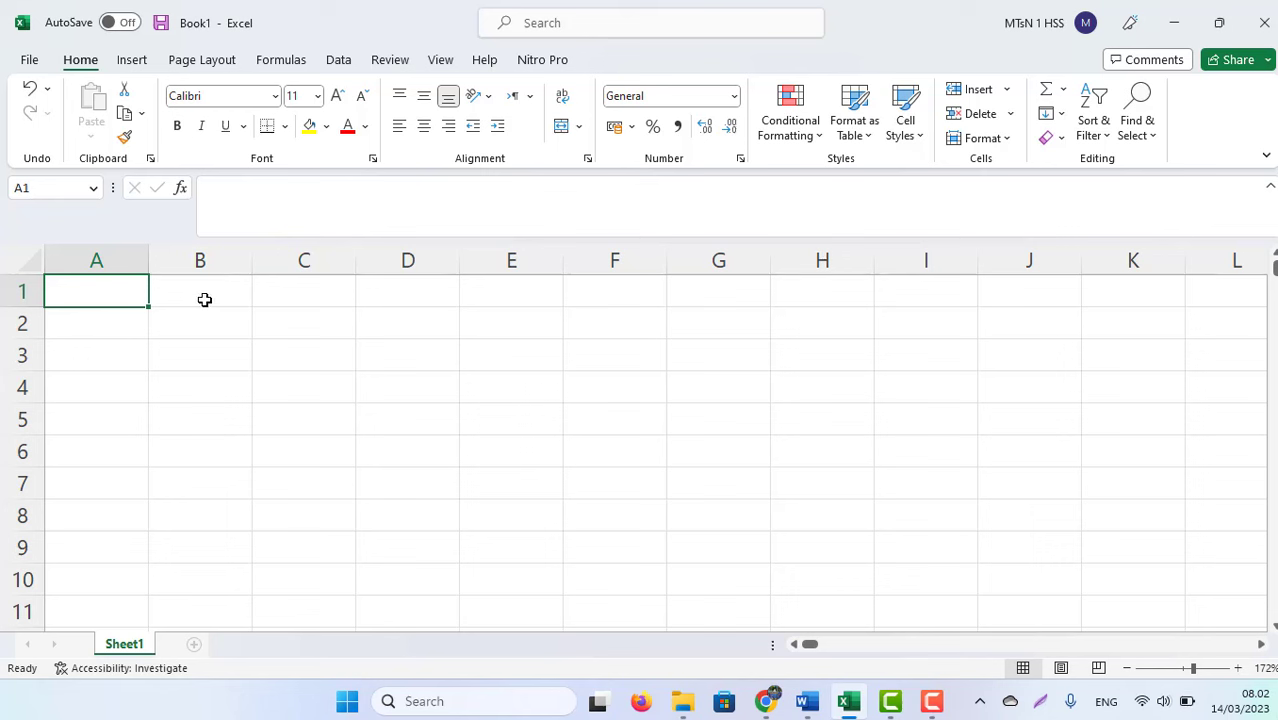
Step: Enter 1 in cell B1 and reselect it
left_click(204, 299)
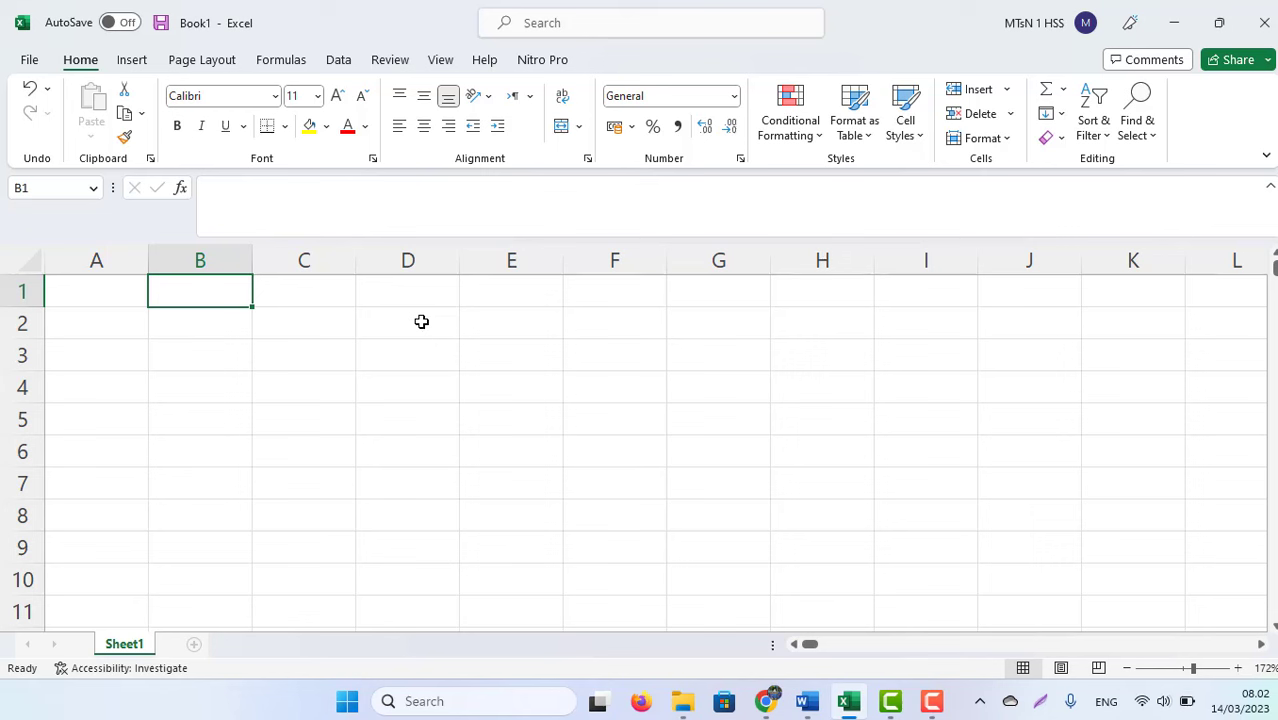
type("1")
key("Return")
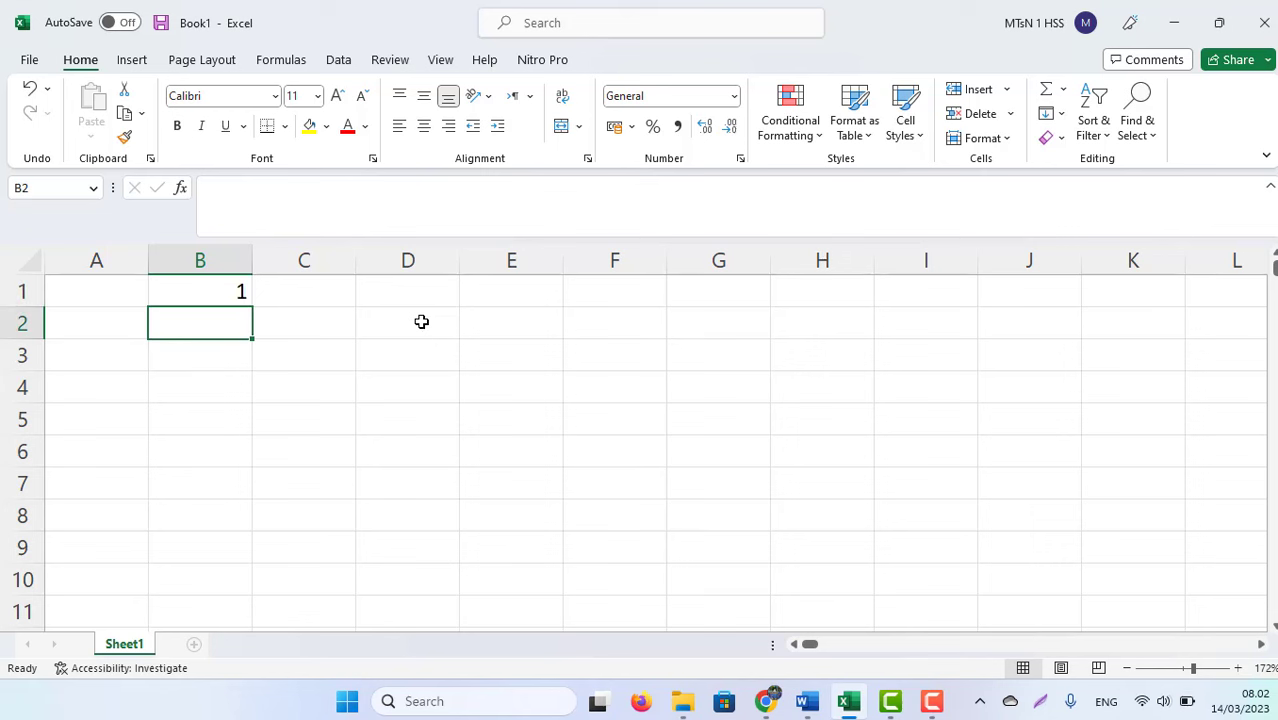
key("Up")
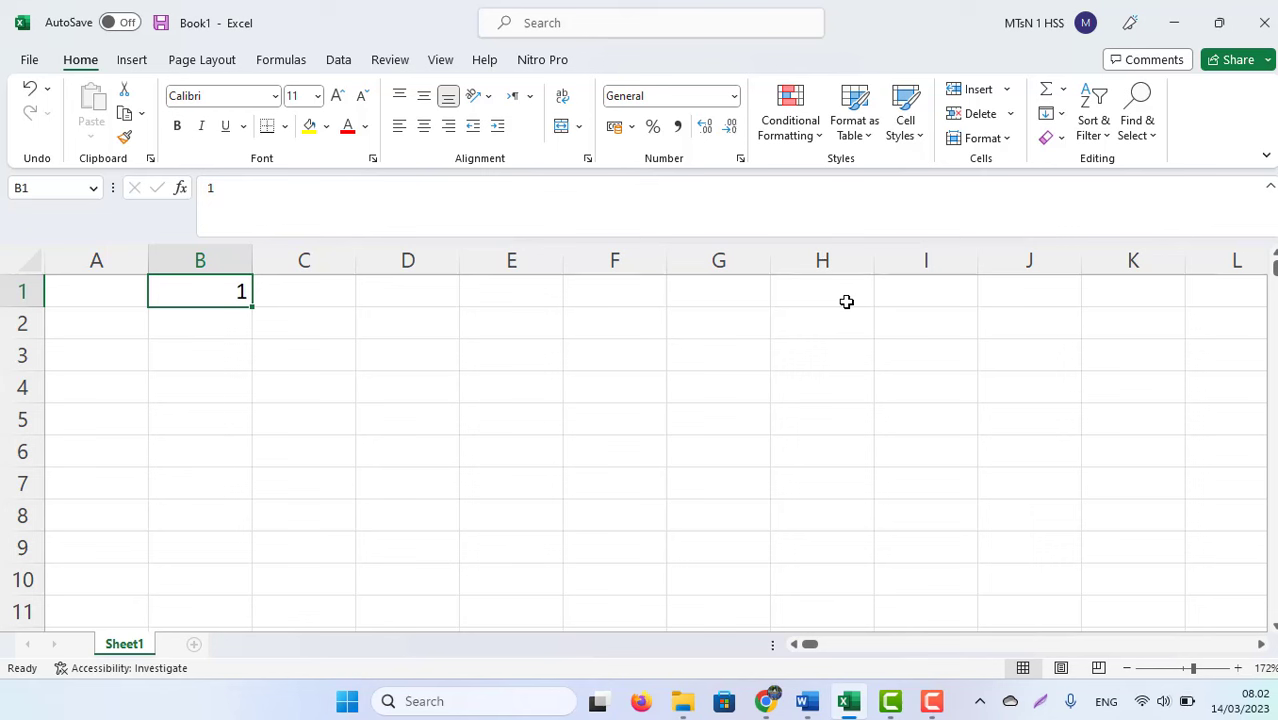
Step: Fill column B with a linear series from 1, step 1, stop value 1000
left_click(1064, 116)
left_click(1089, 272)
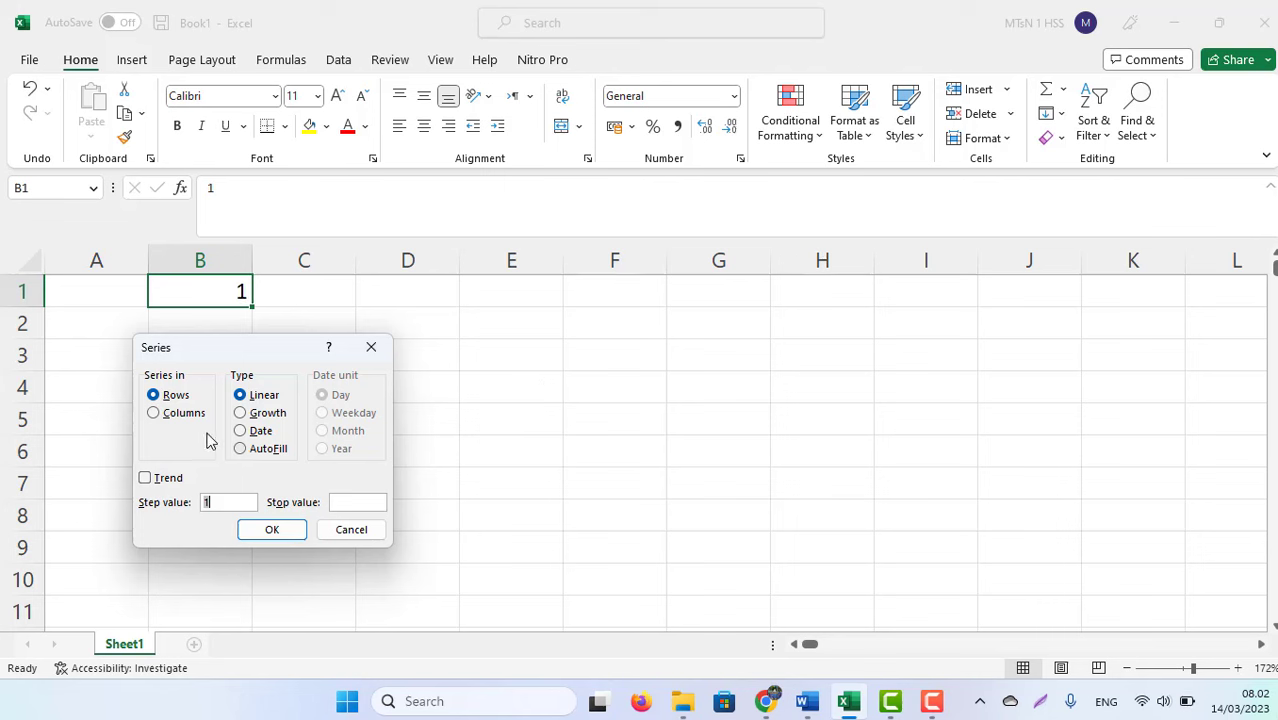
left_click(154, 416)
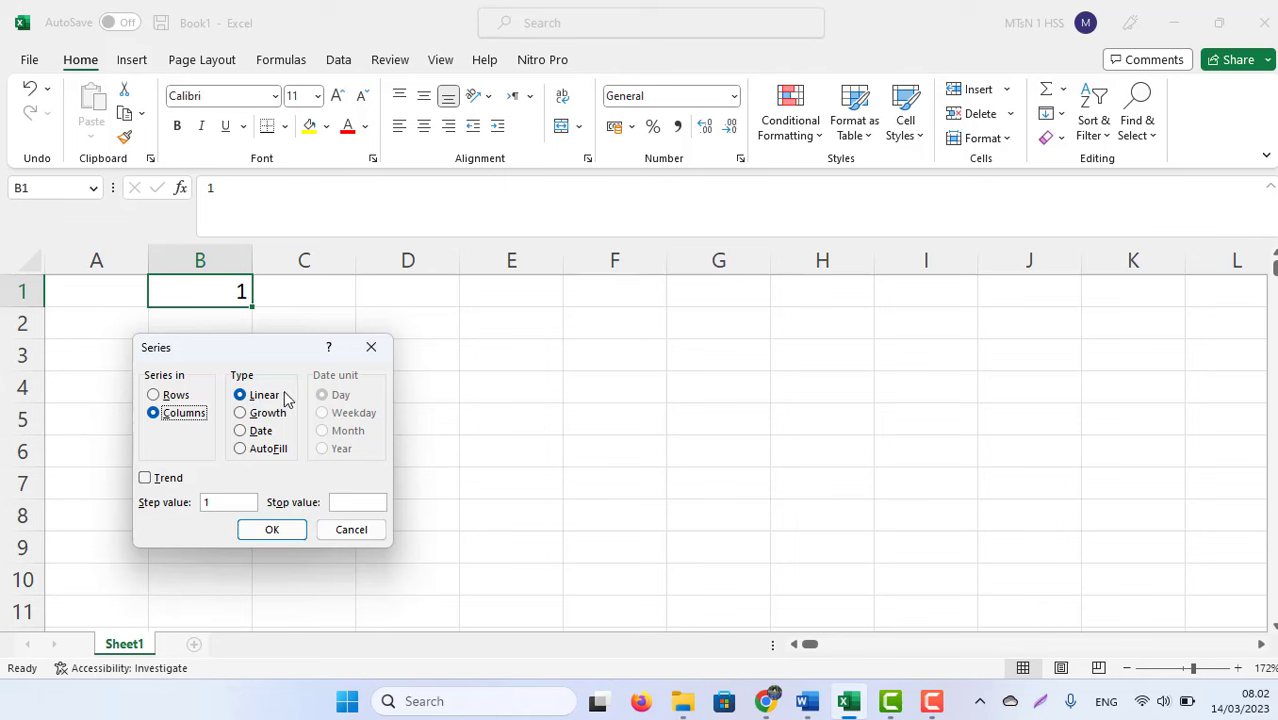
left_click(348, 504)
type("1000")
left_click_drag(210, 504, 198, 503)
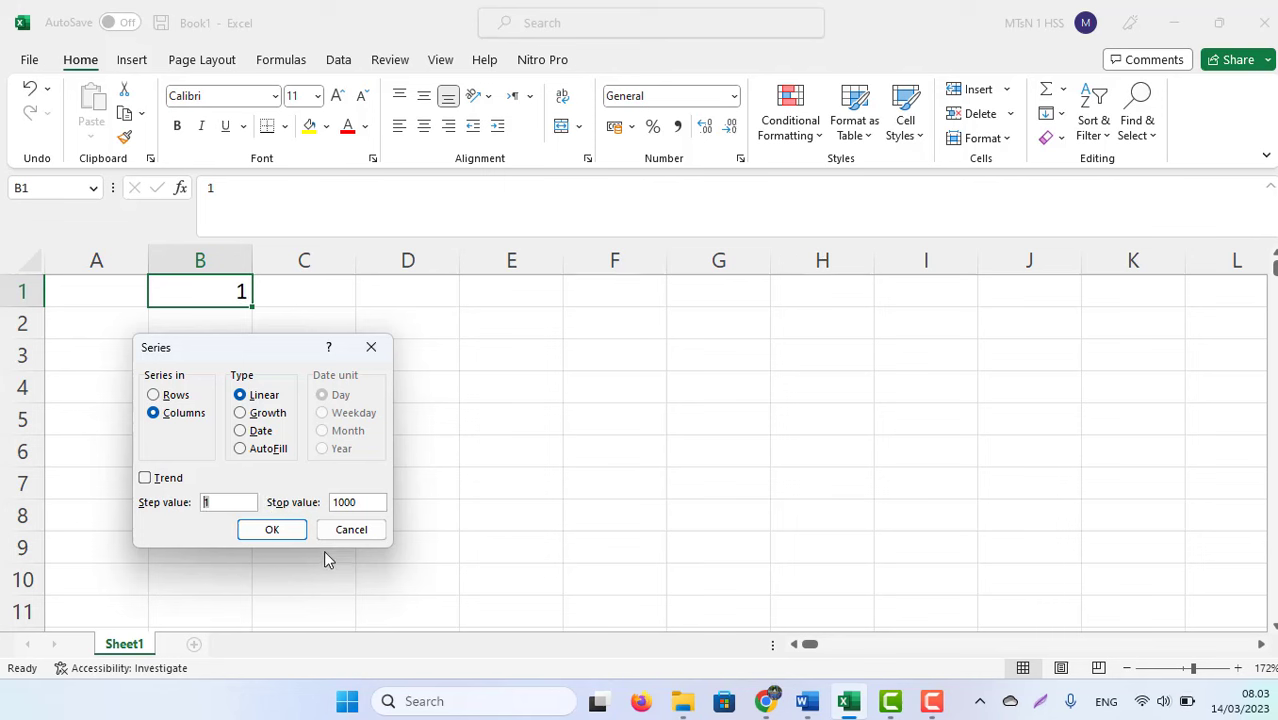
left_click(278, 528)
Step: Select the column B series and jump to its end near row 1000 and back
left_click(212, 266)
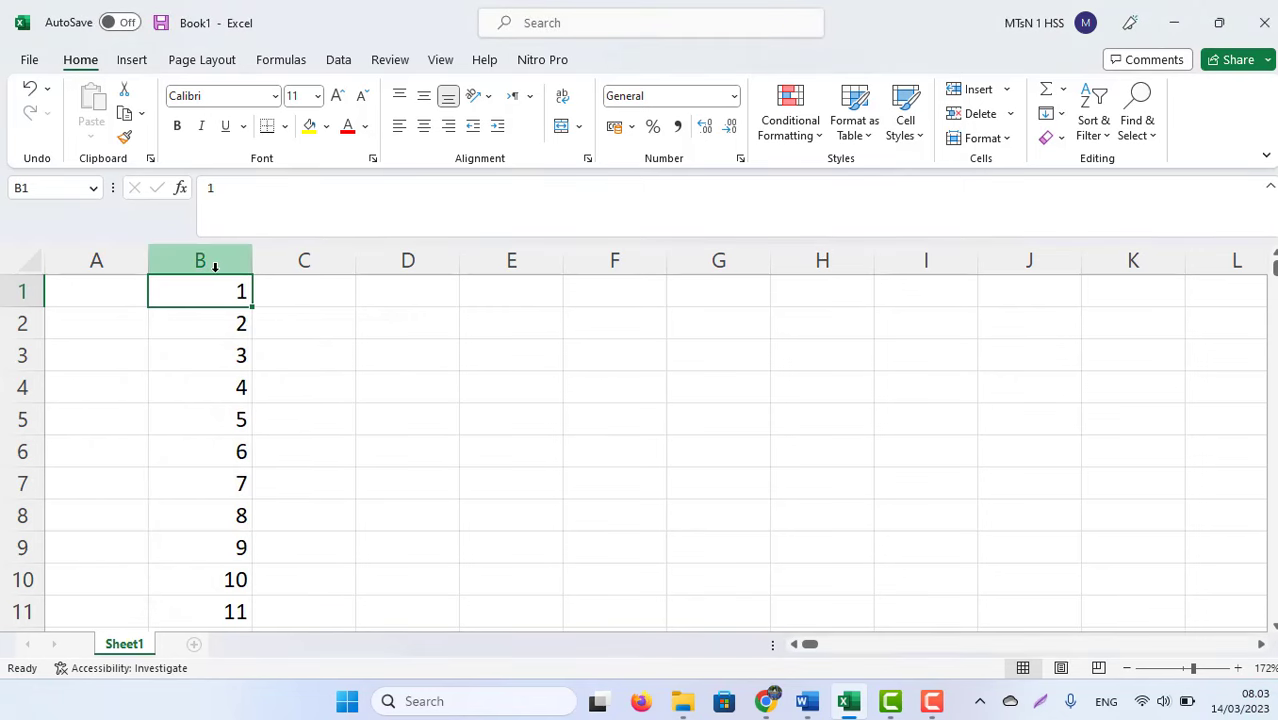
key("Down")
key("Up")
key("ctrl+shift+Down")
key("ctrl+shift+Up")
Step: Enter 10 in cell D1 and reselect it
left_click(405, 294)
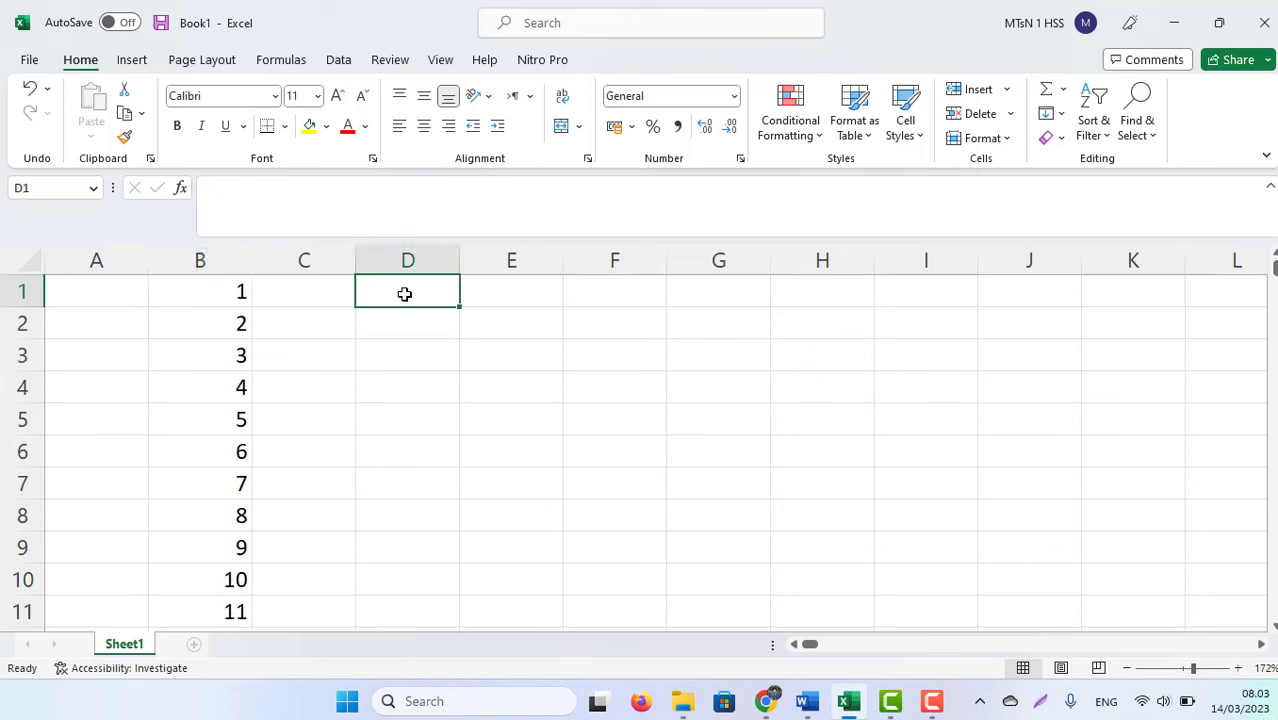
type("10")
key("Return")
left_click(405, 292)
Step: Fill row 1 with a linear series by rows, step 1, stop value 20
left_click(1052, 113)
left_click(1086, 273)
type("20")
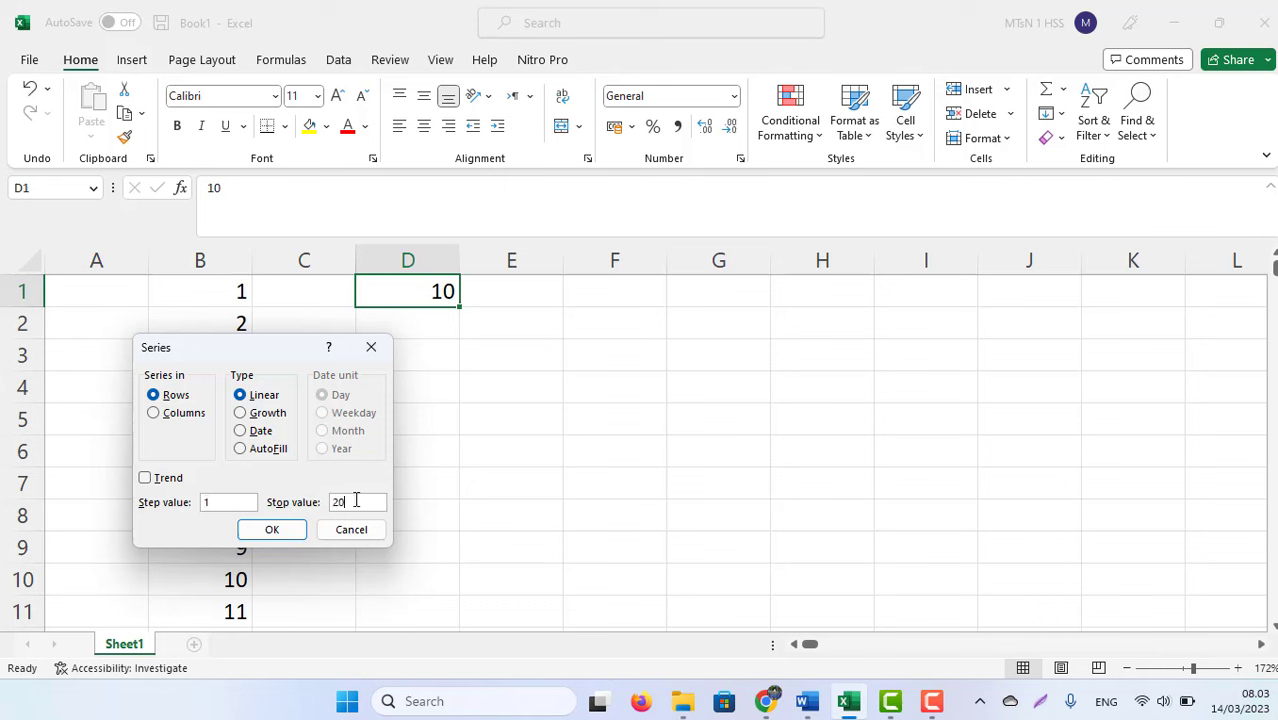
left_click(156, 415)
left_click(155, 396)
left_click(268, 535)
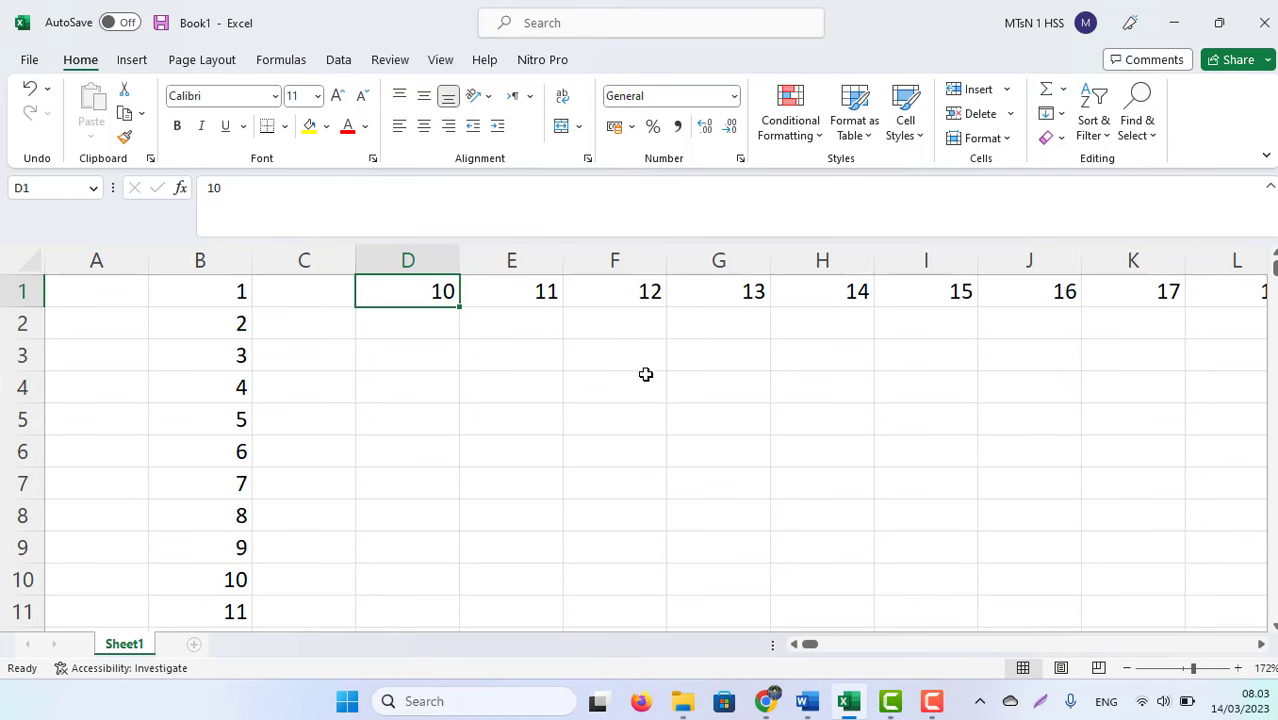
key("ctrl+shift+Right")
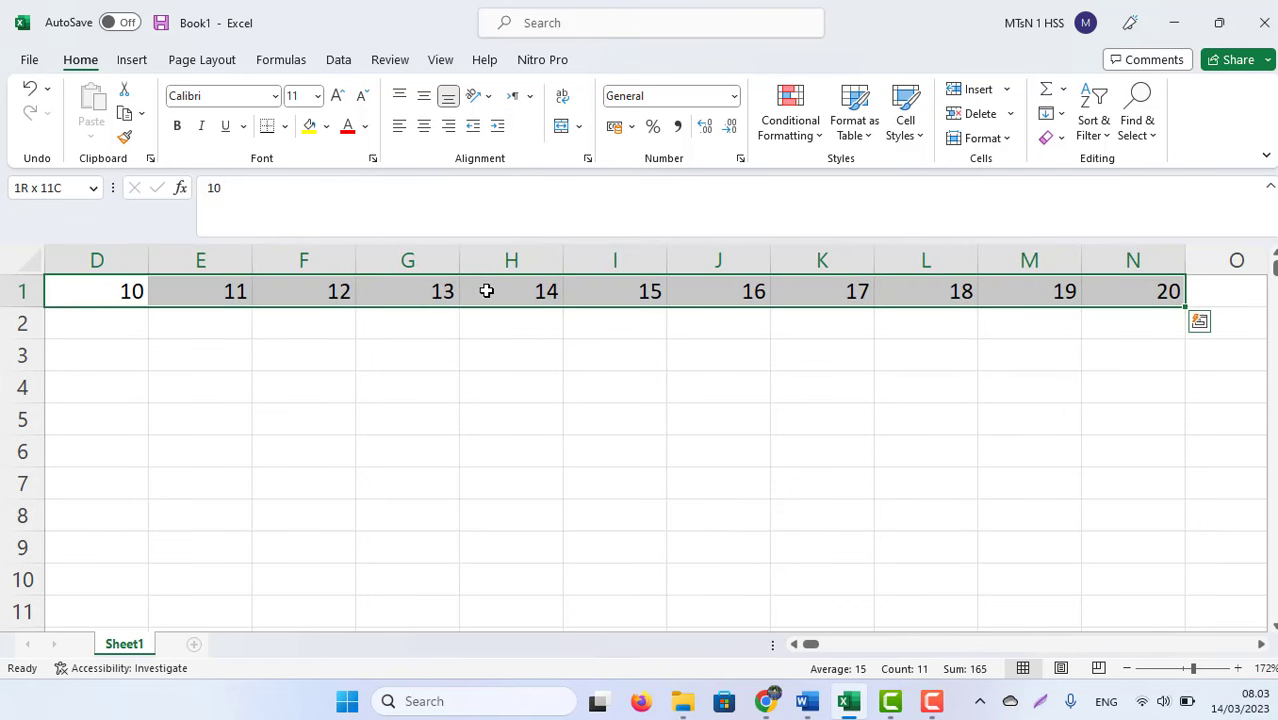
key("Left")
key("Left")
key("Left")
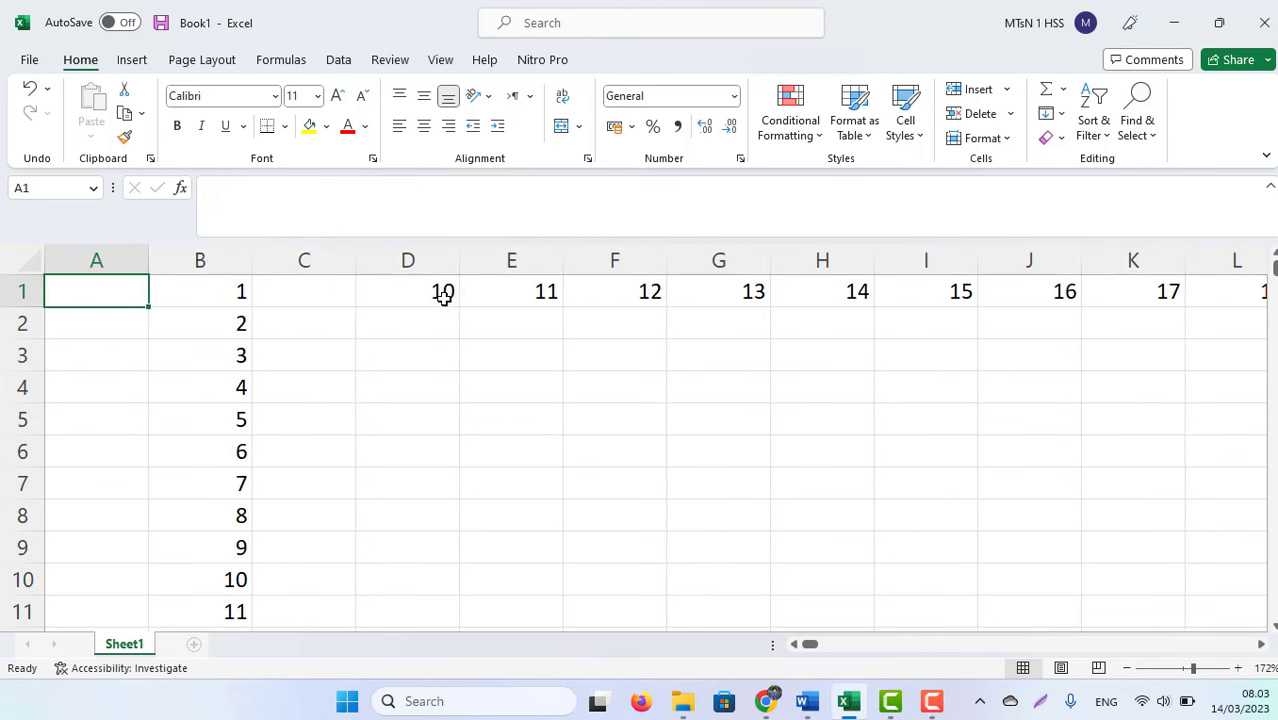
Step: Enter 4 in cell D3 and reselect it
left_click(443, 297)
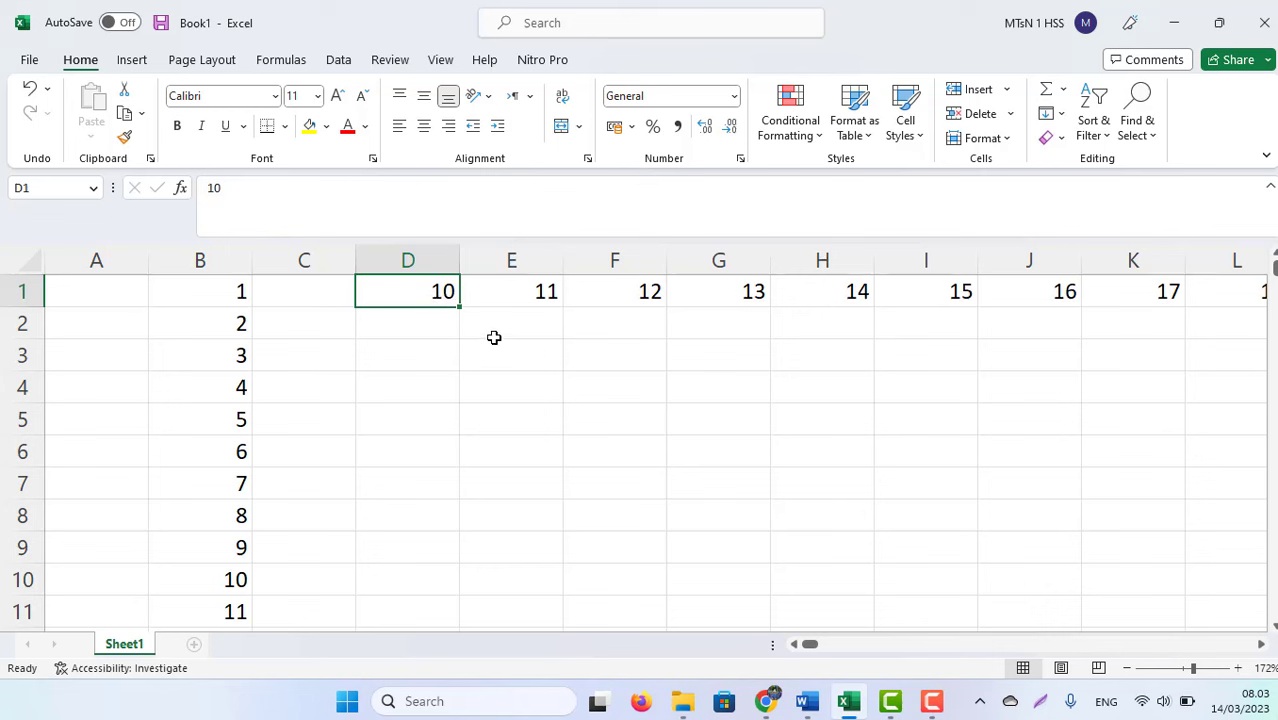
left_click(432, 352)
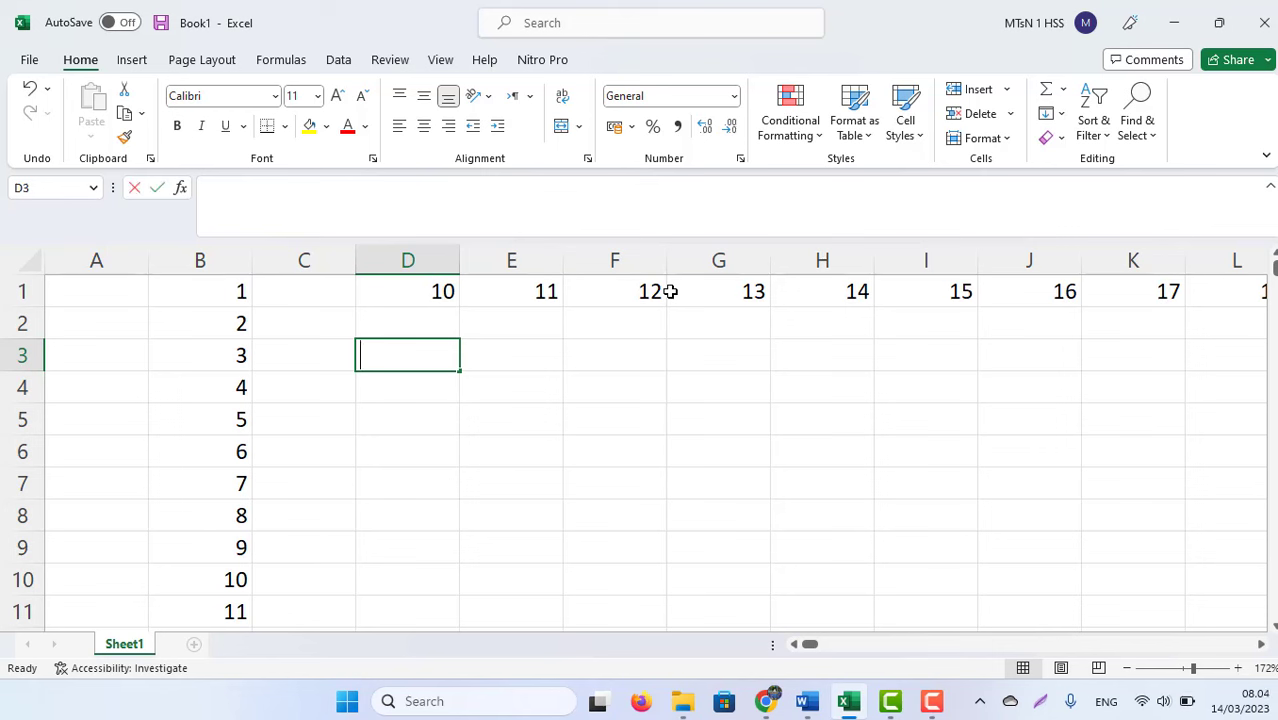
type("4")
key("Return")
key("Up")
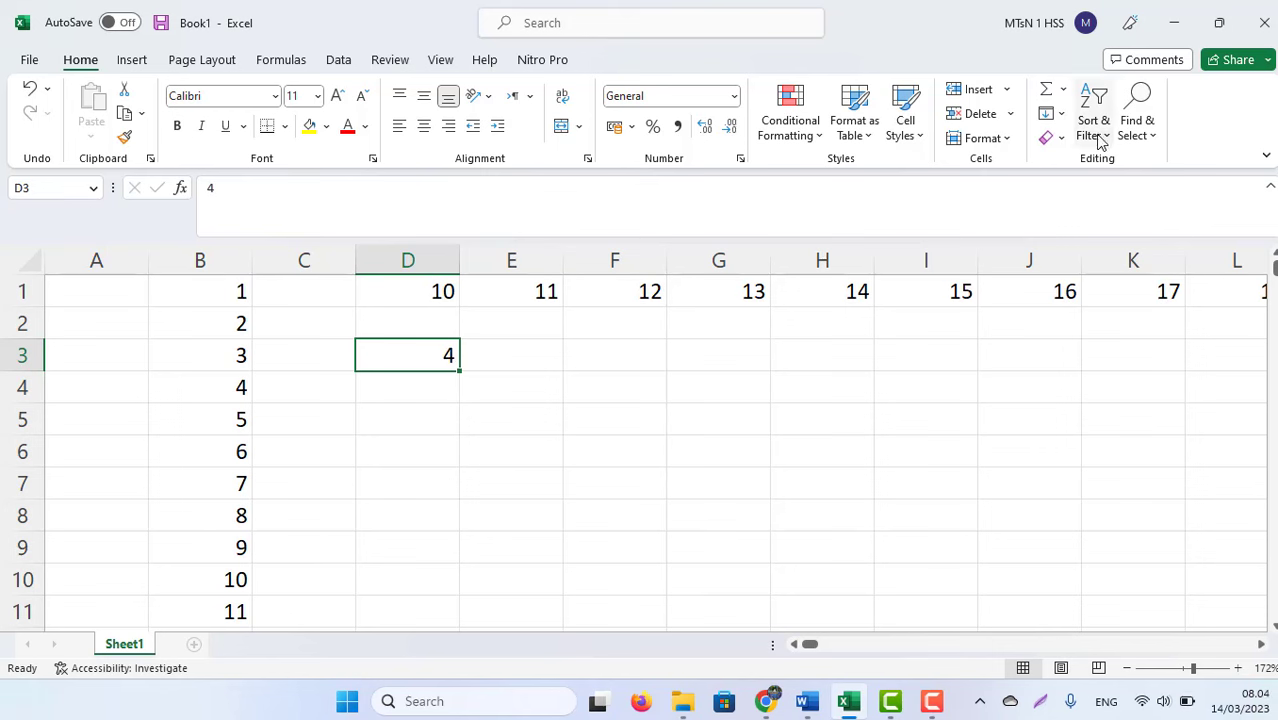
Step: Fill row 3 with step value 3 up to 15, then review 4, 7, 10, 13
left_click(1048, 113)
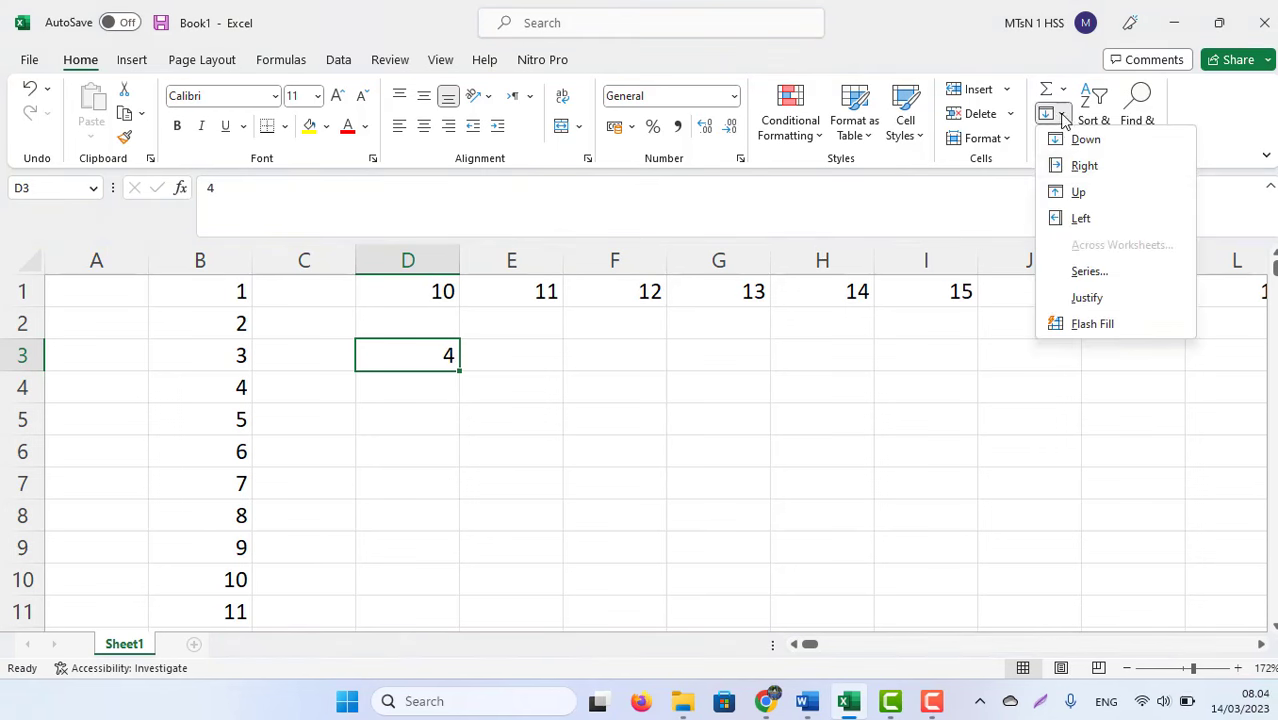
left_click(1086, 271)
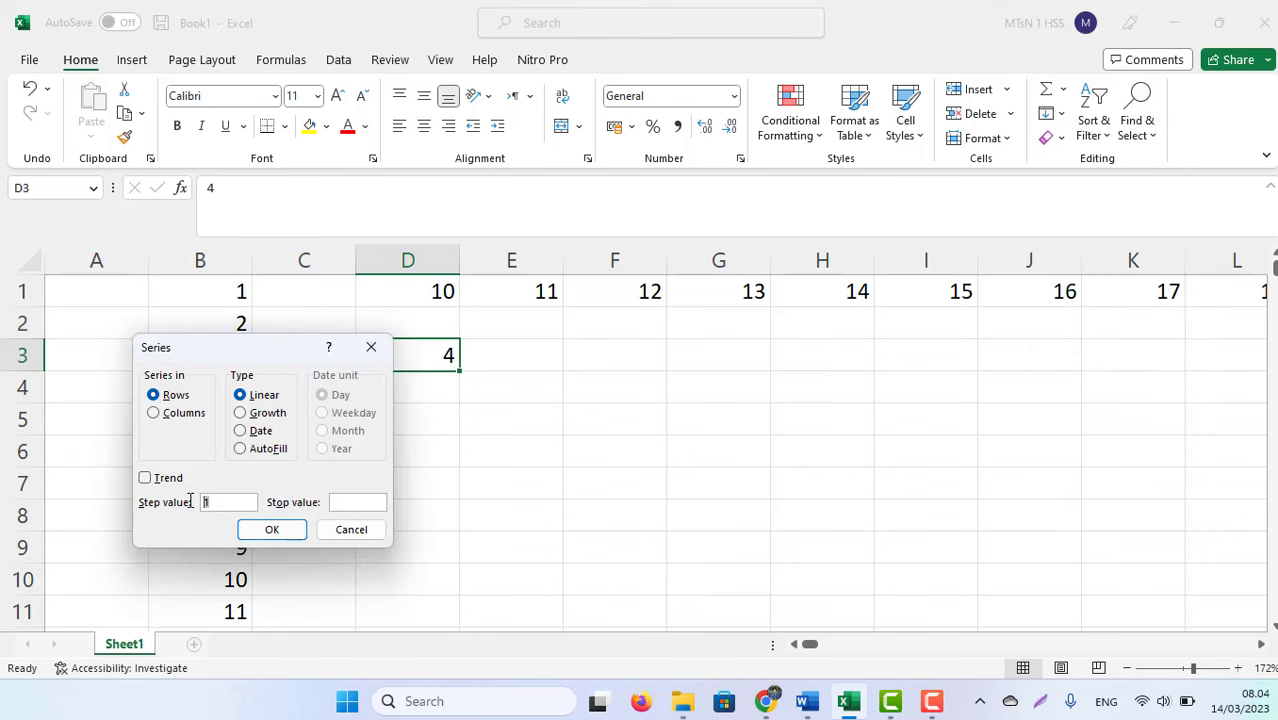
type("3")
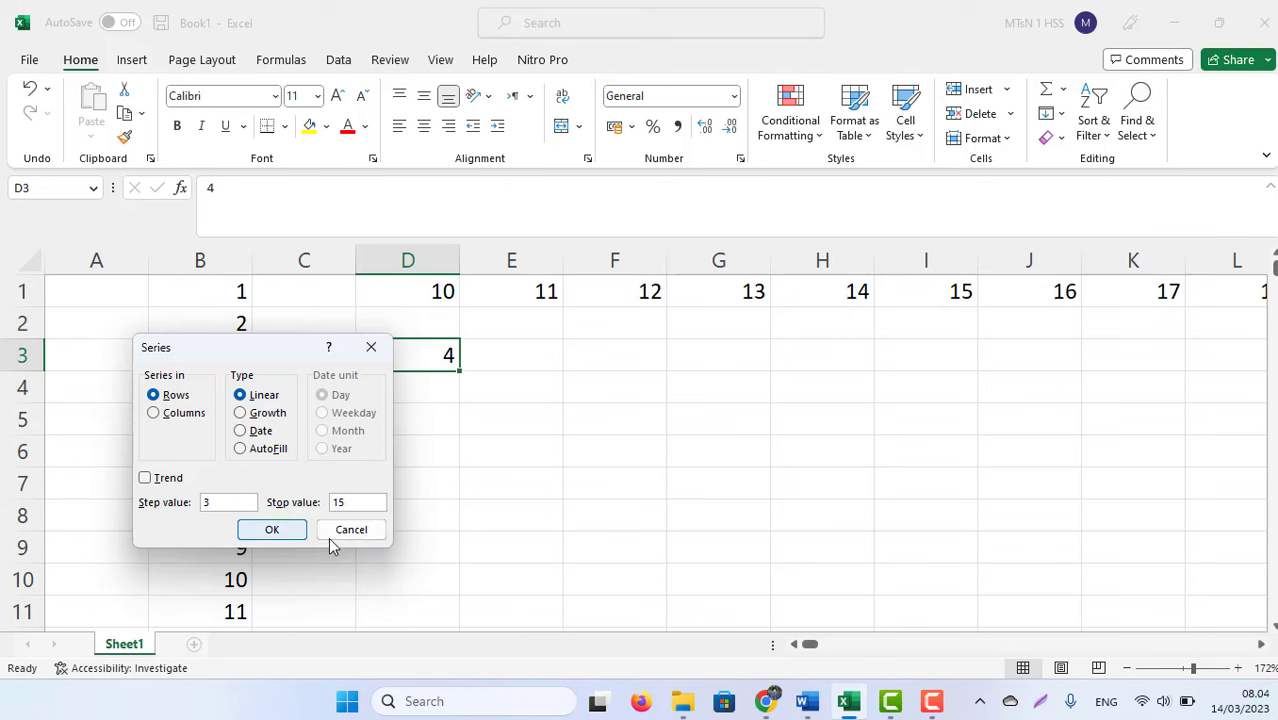
left_click(268, 530)
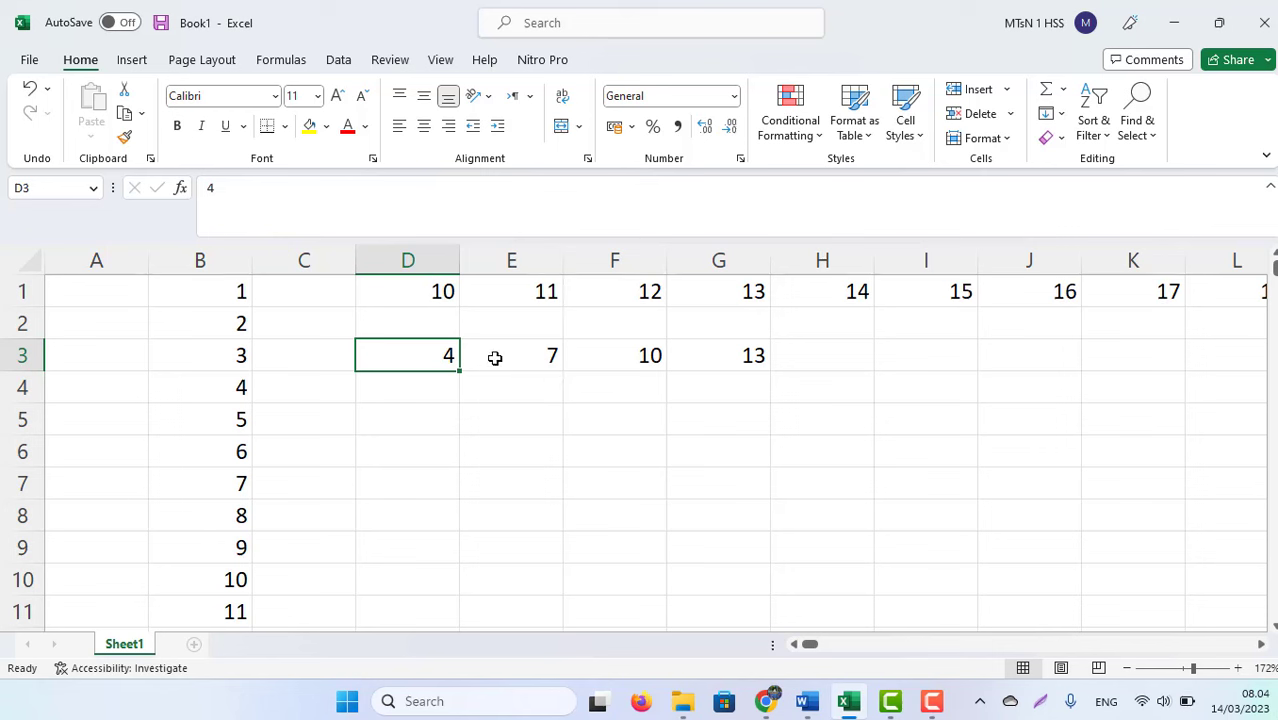
left_click(494, 357)
key("Left")
key("Left")
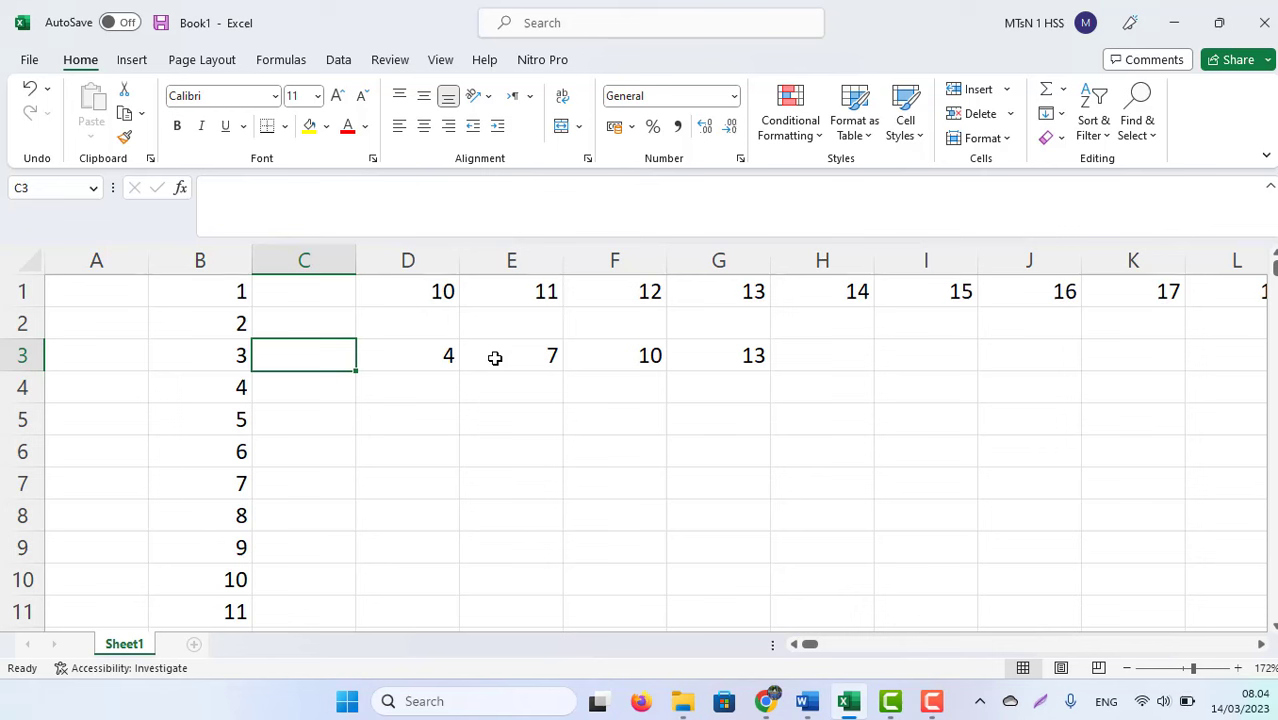
key("Right")
key("Right")
key("Right")
key("Right")
key("Right")
key("Left")
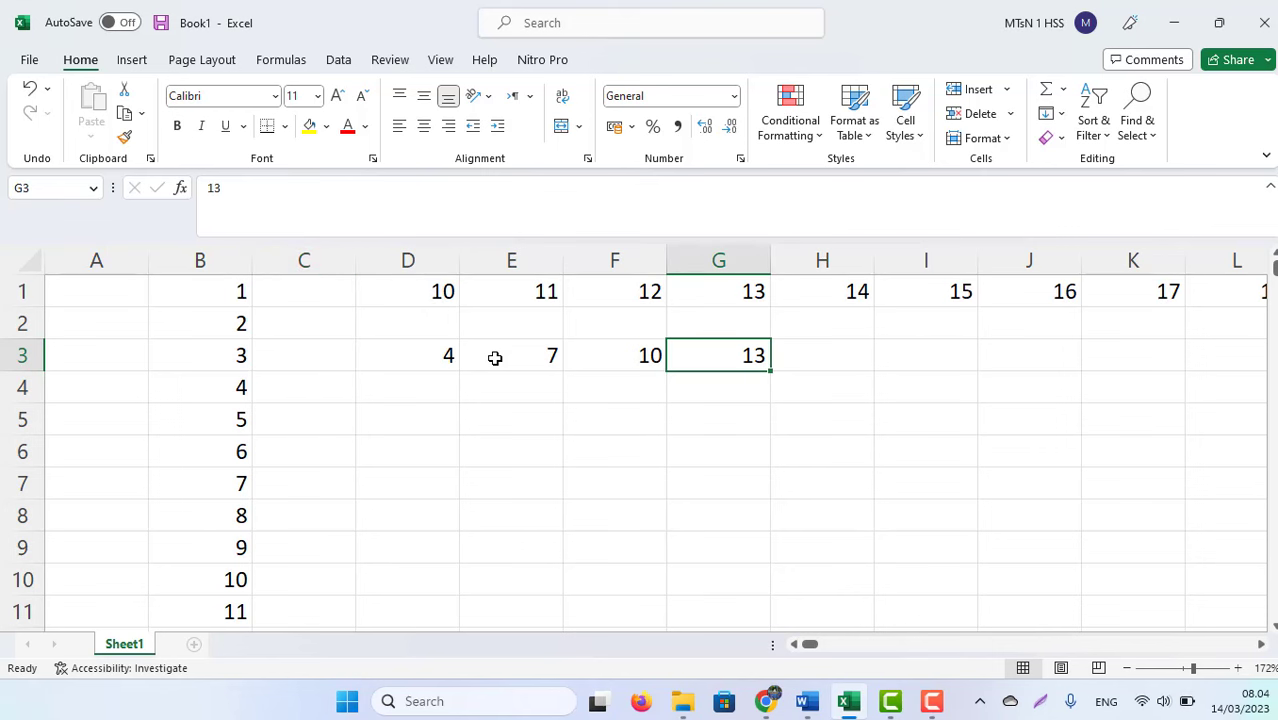
key("Left")
key("Left")
key("Left")
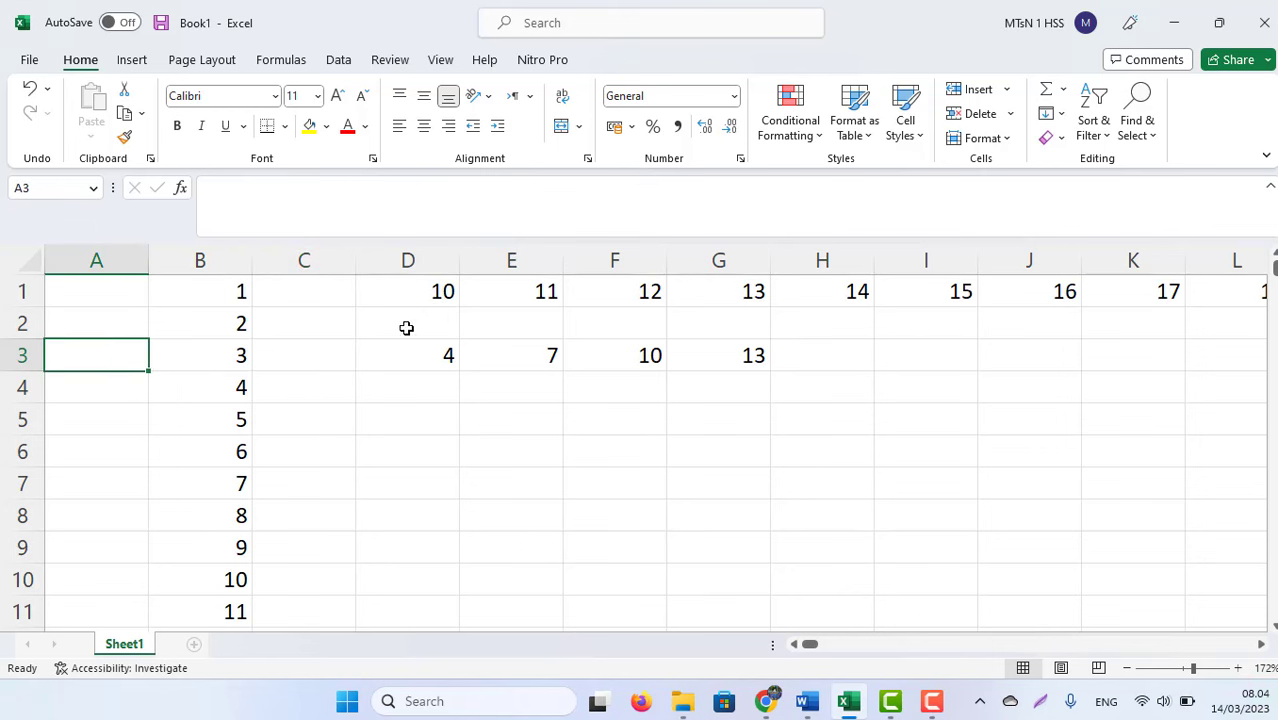
Step: Select C2:G3 and delete the 4, 7, 10, 13 values
left_click_drag(353, 332, 741, 350)
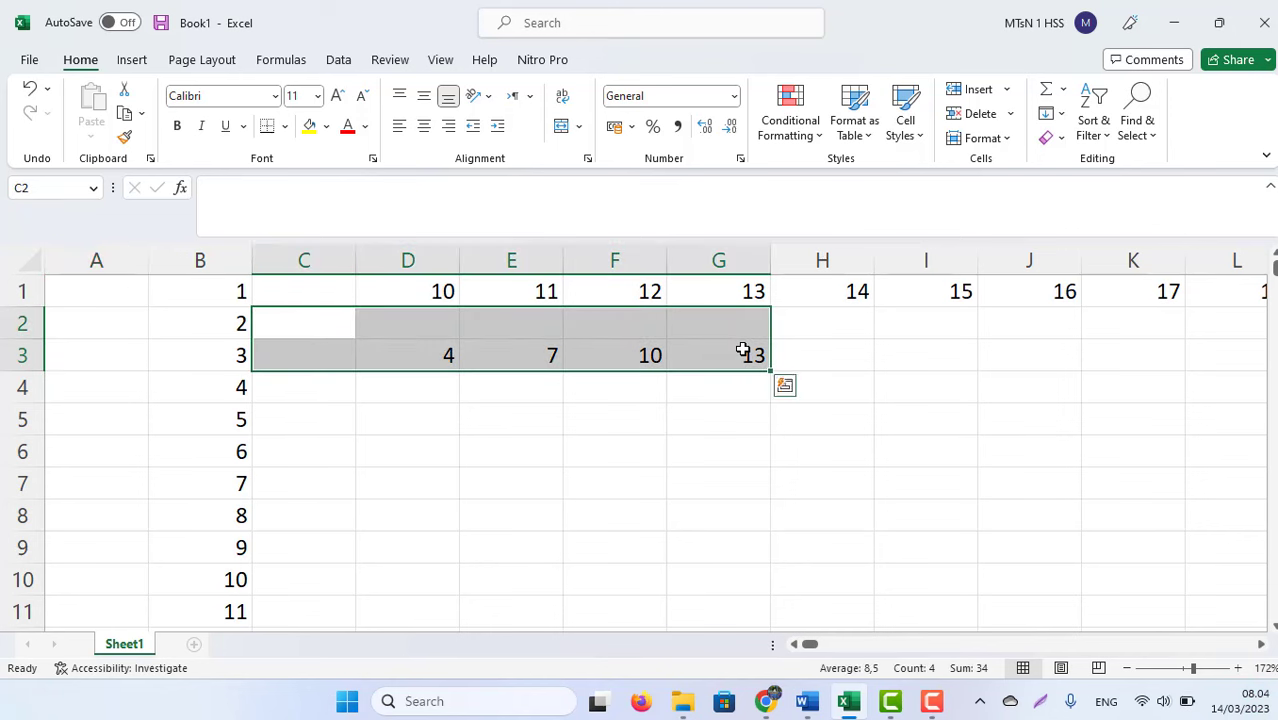
key("Delete")
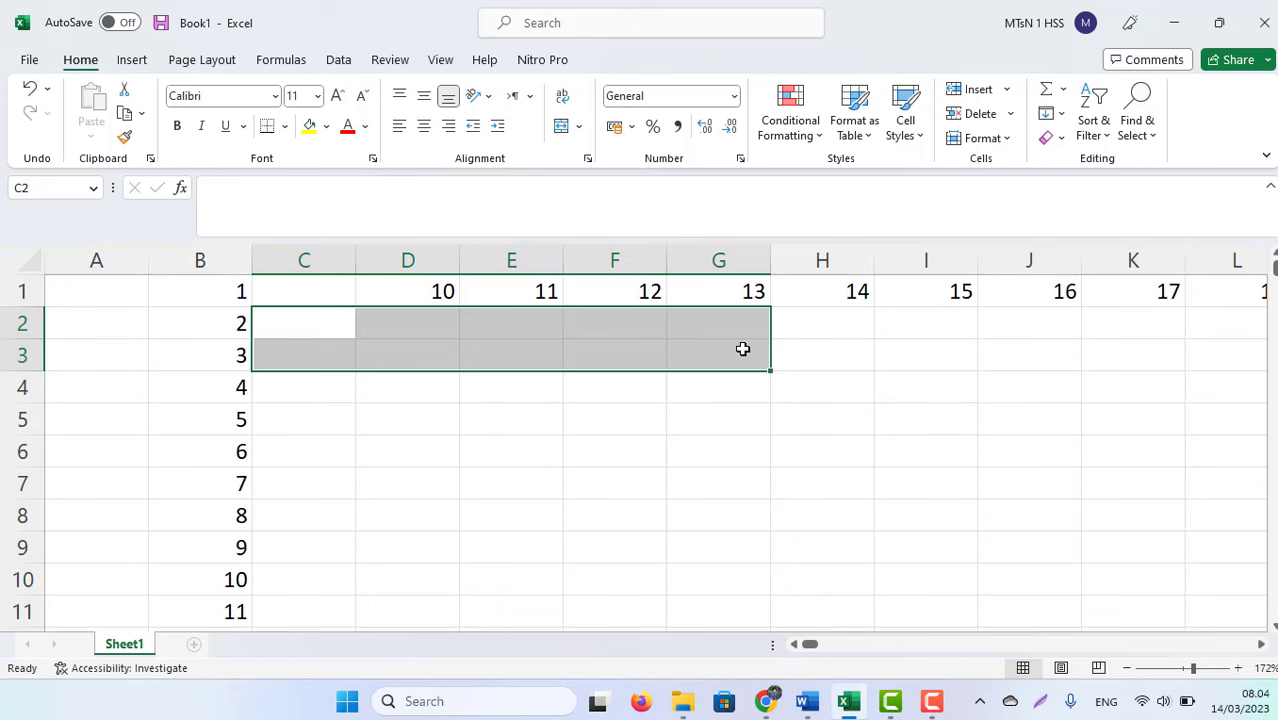
left_click(931, 701)
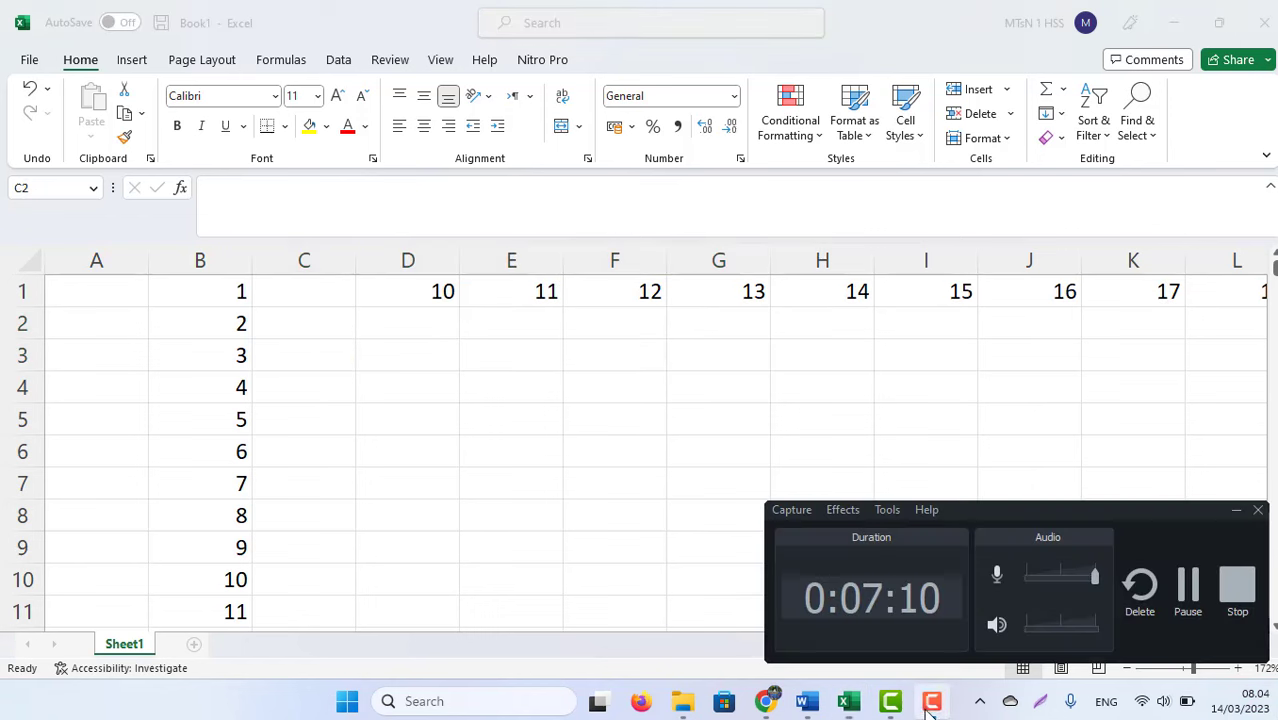